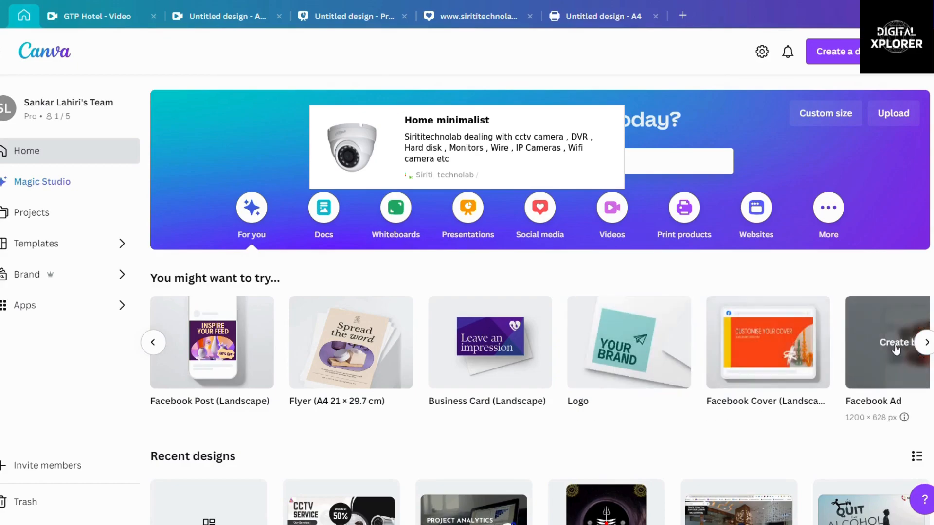
Step: Page the 'You might want to try' carousel forward until Document, YouTube Thumbnail and Book Cover appear
left_click(926, 344)
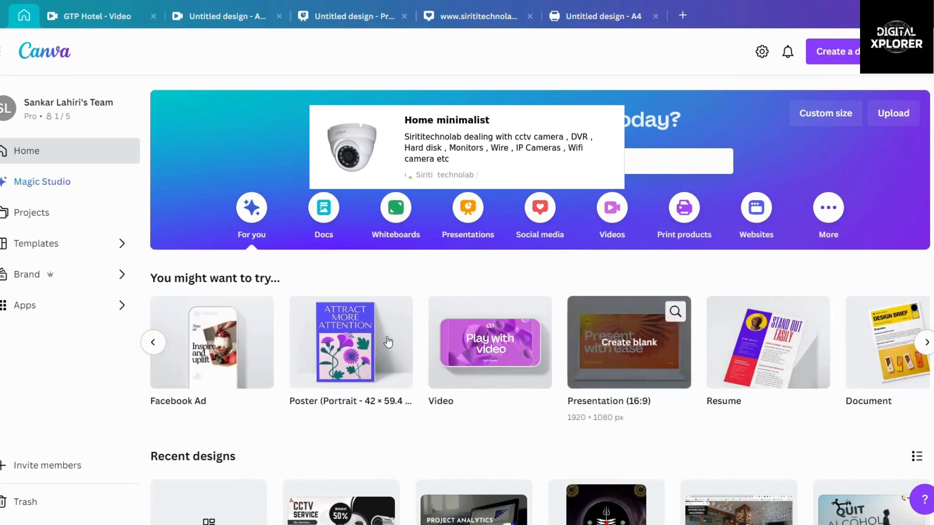
left_click(152, 343)
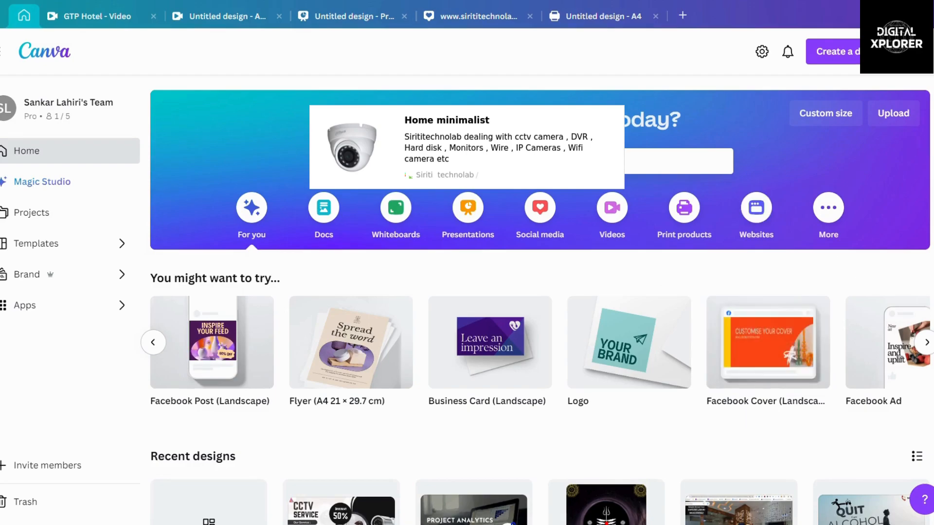
left_click(927, 343)
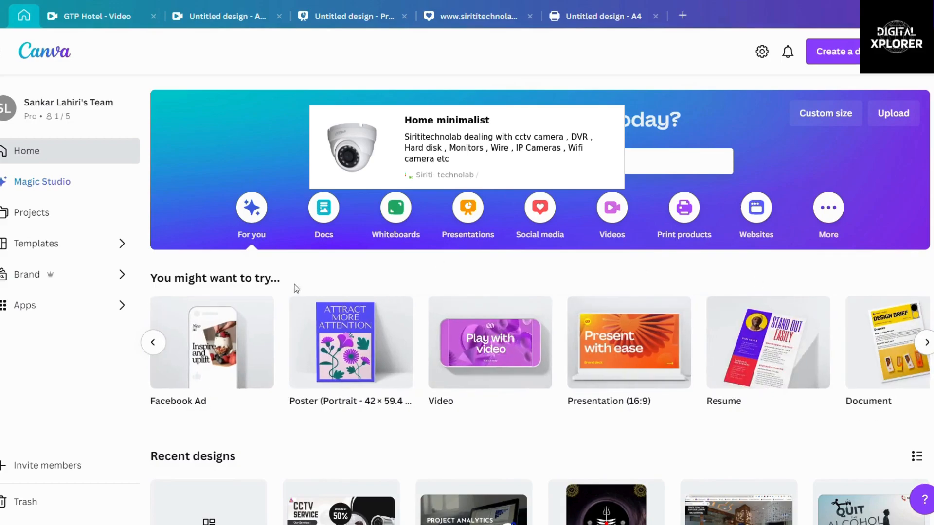
mouse_move(227, 359)
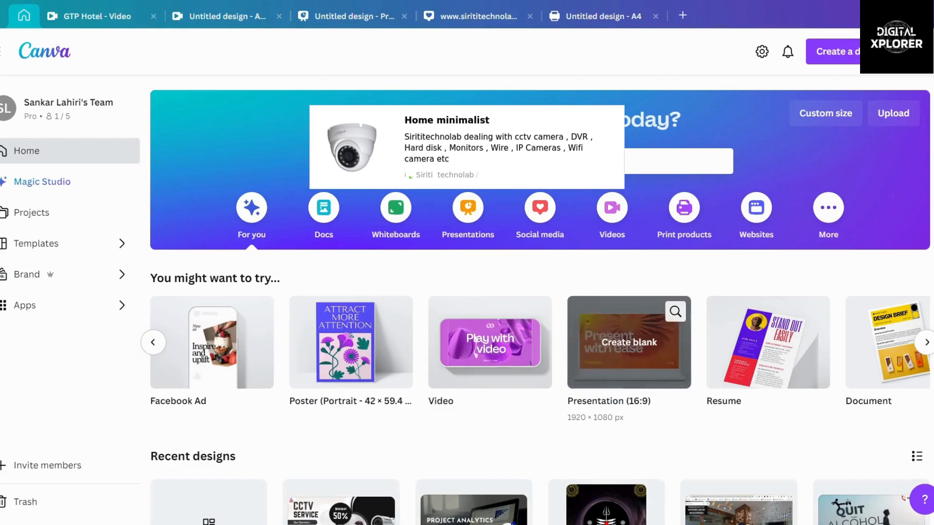
left_click(926, 343)
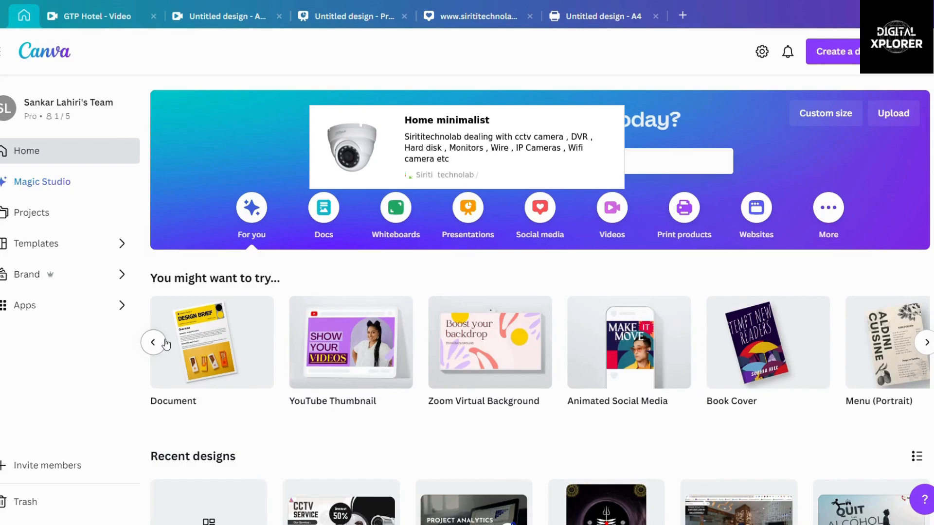
mouse_move(192, 348)
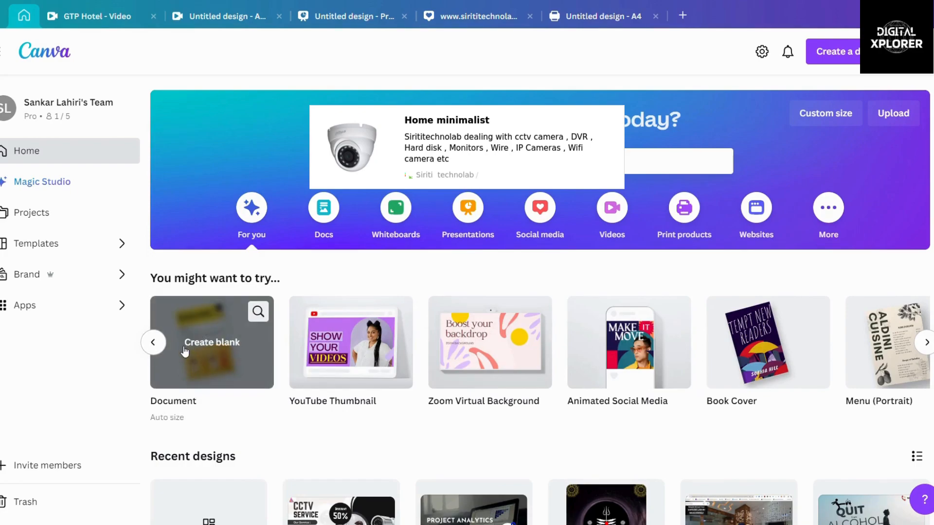
mouse_move(343, 340)
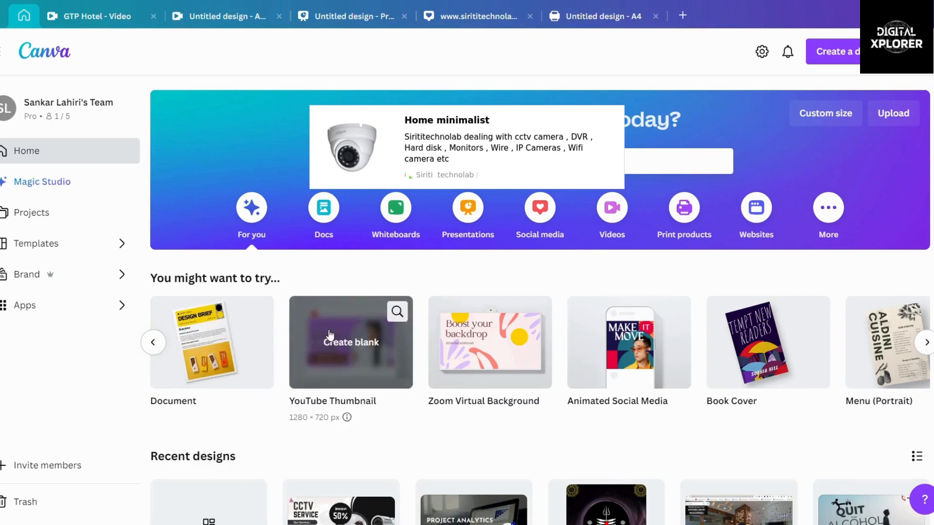
mouse_move(479, 395)
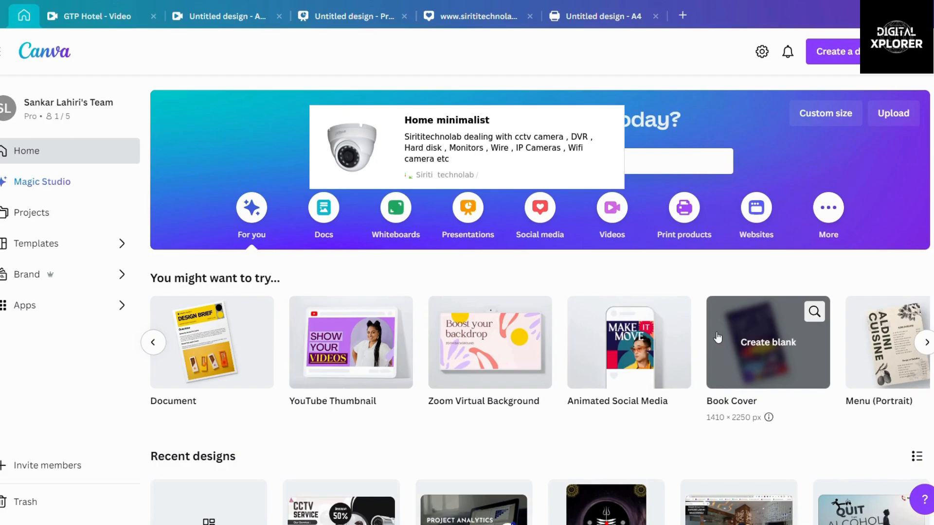
Step: Page the carousel, then switch to the More category listing Infographic, Photo Collage and Desktop Wallpaper
left_click(927, 343)
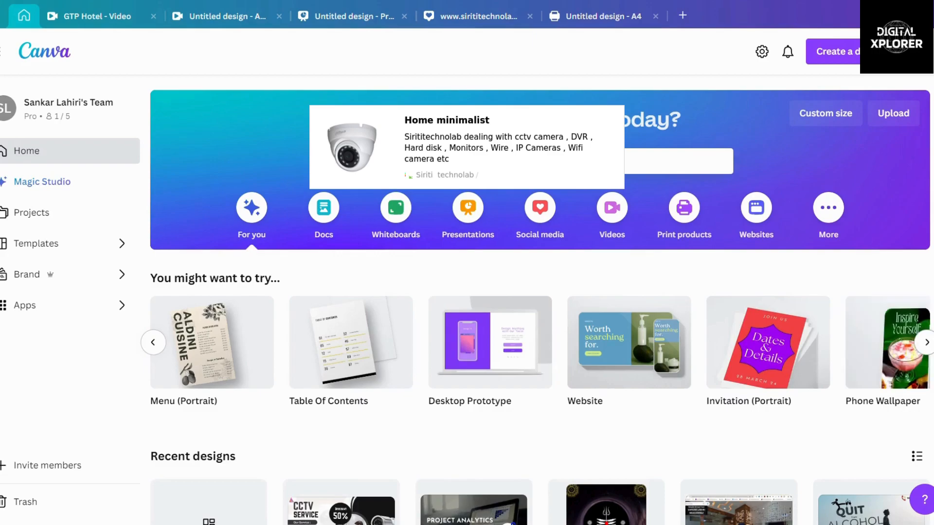
left_click(926, 343)
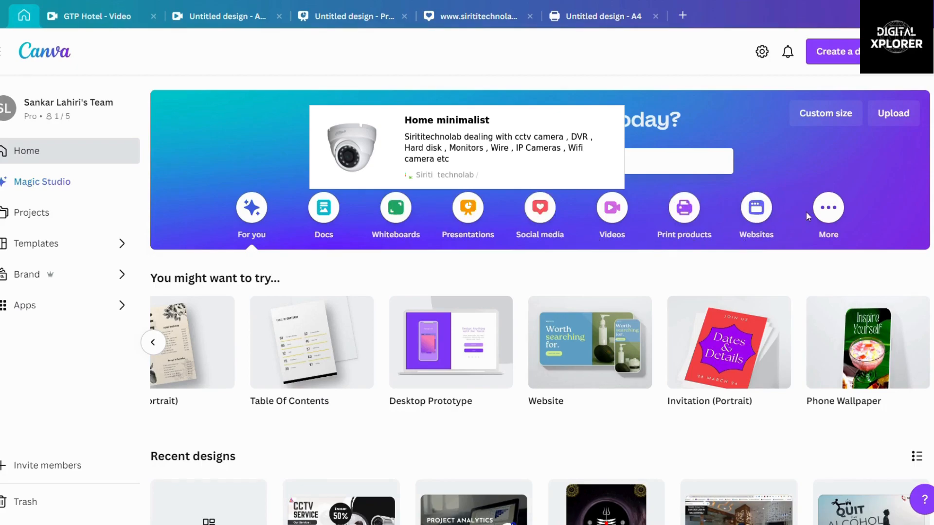
left_click(828, 208)
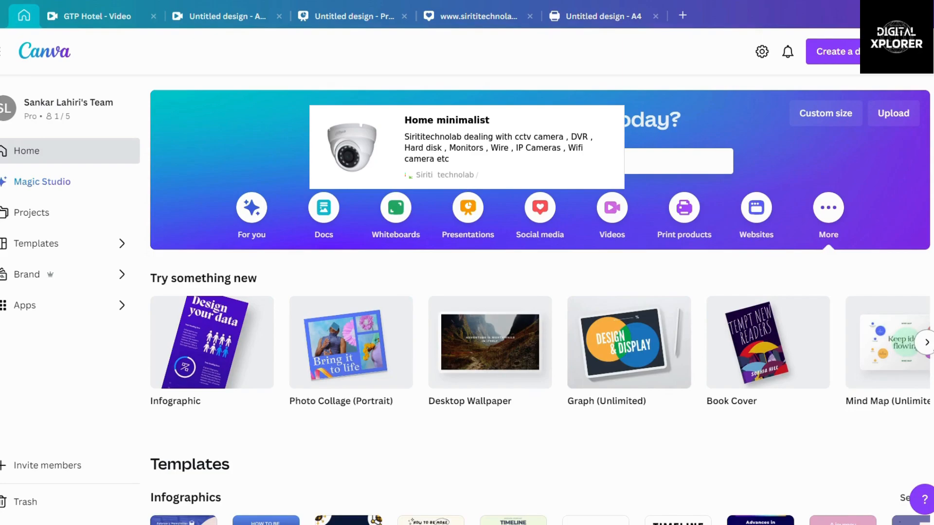
Step: Page the More design types past Worksheet, Report, Class Schedule and Invoice to Bookmark and Phone Wallpaper
left_click(926, 342)
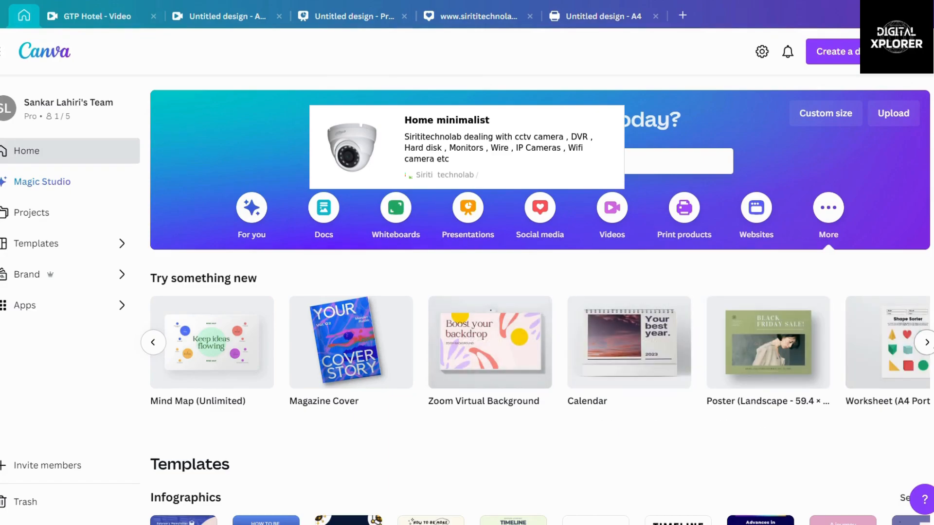
left_click(927, 342)
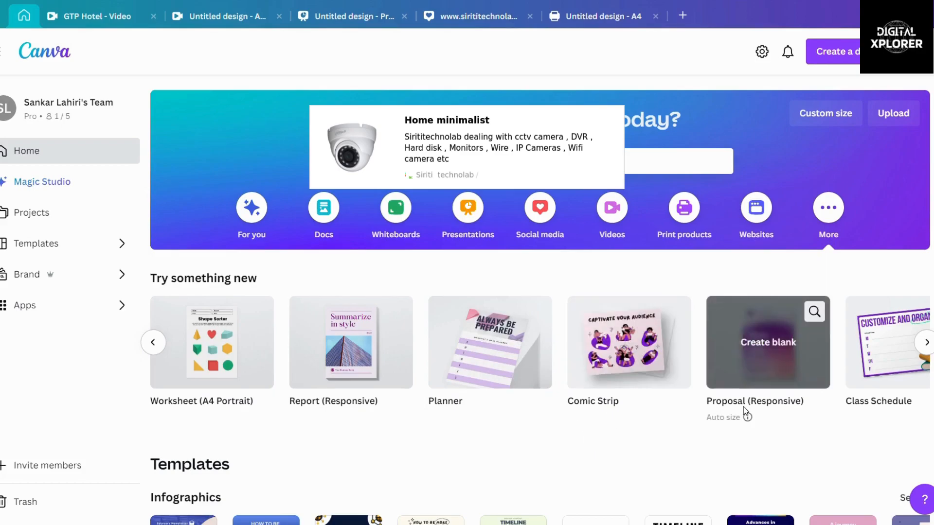
left_click(927, 343)
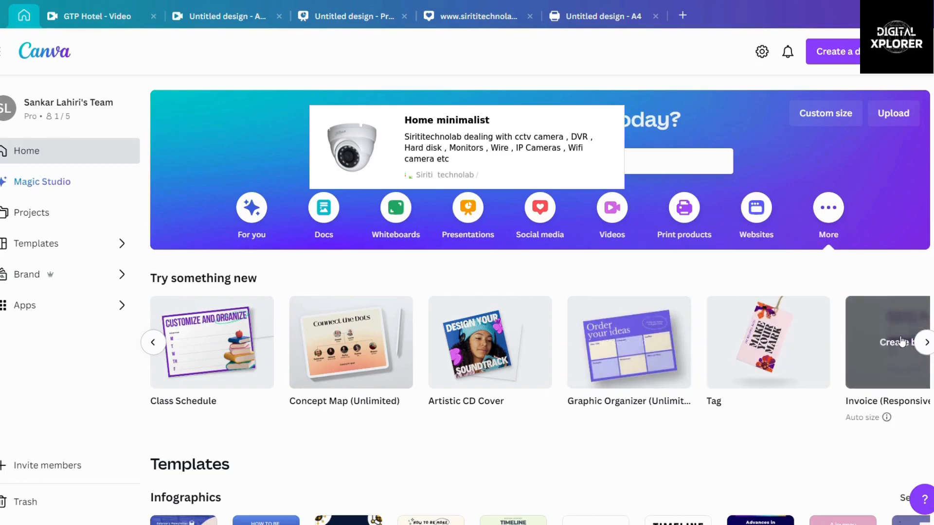
left_click(924, 344)
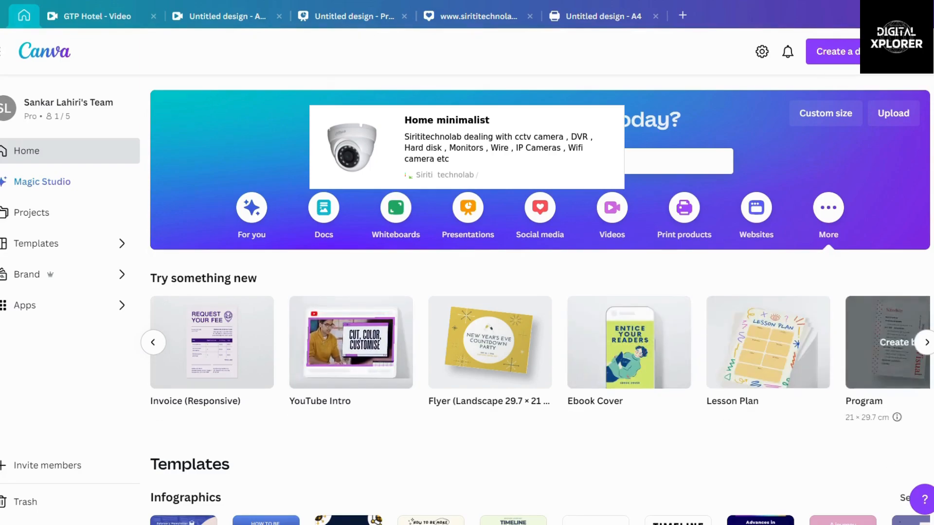
left_click(926, 342)
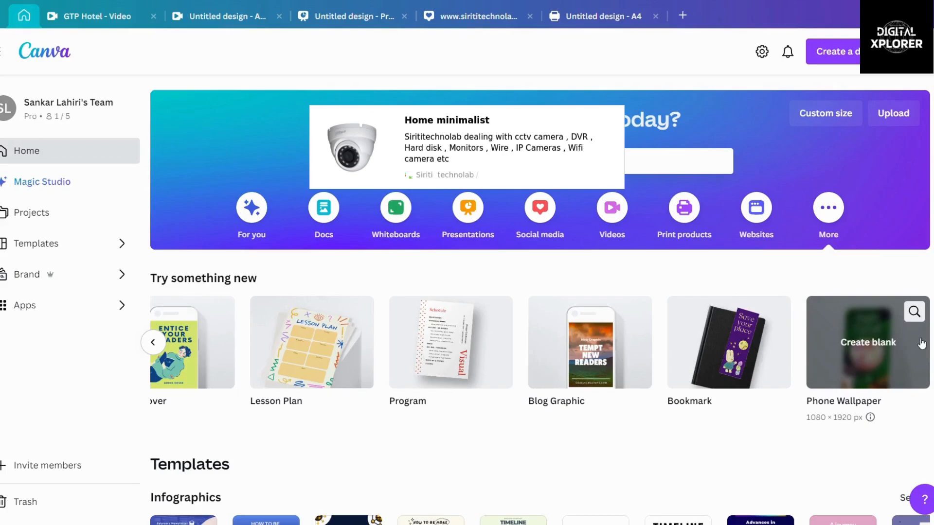
scroll(922, 344, "down", 4)
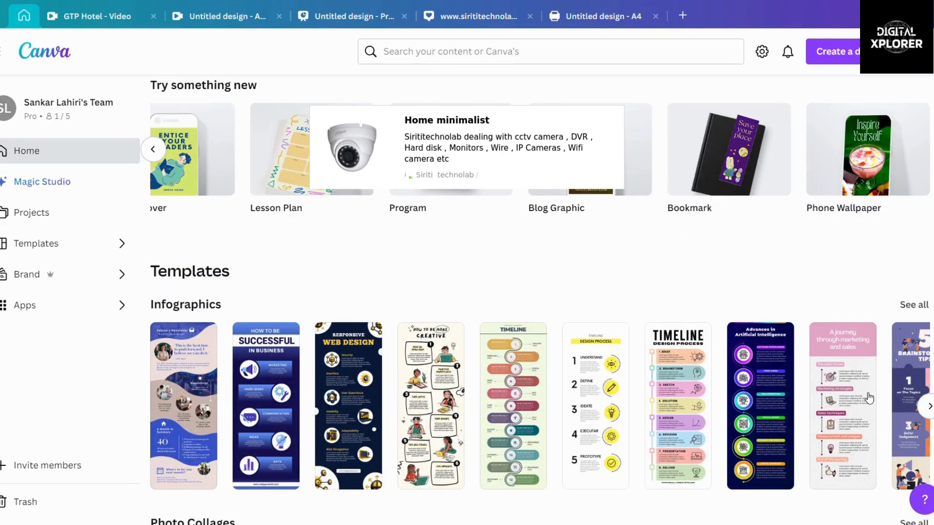
scroll(870, 398, "down", 4)
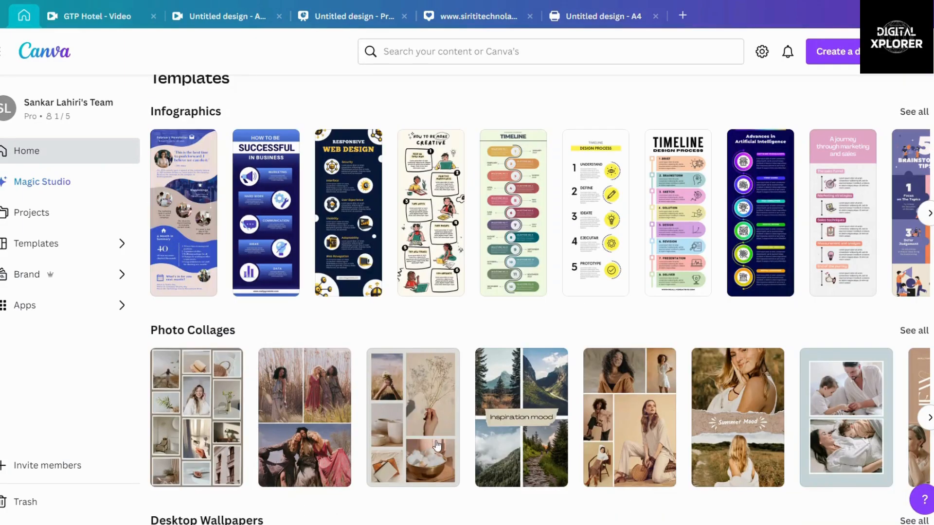
scroll(447, 437, "up", 3)
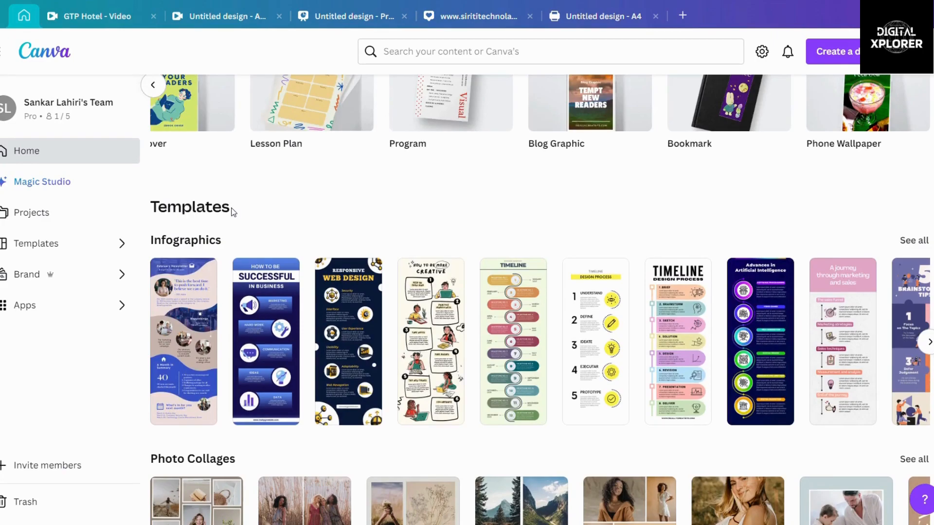
scroll(230, 210, "down", 3)
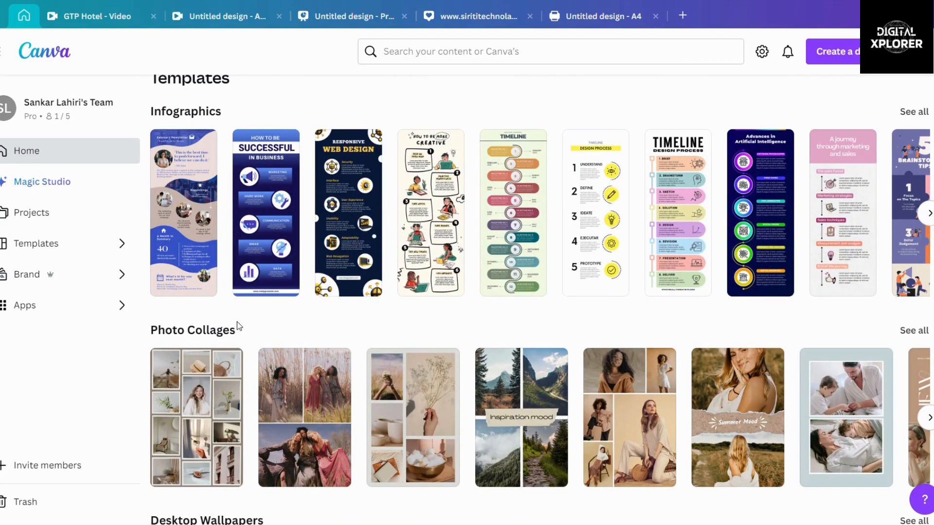
scroll(237, 323, "down", 3)
scroll(238, 326, "down", 3)
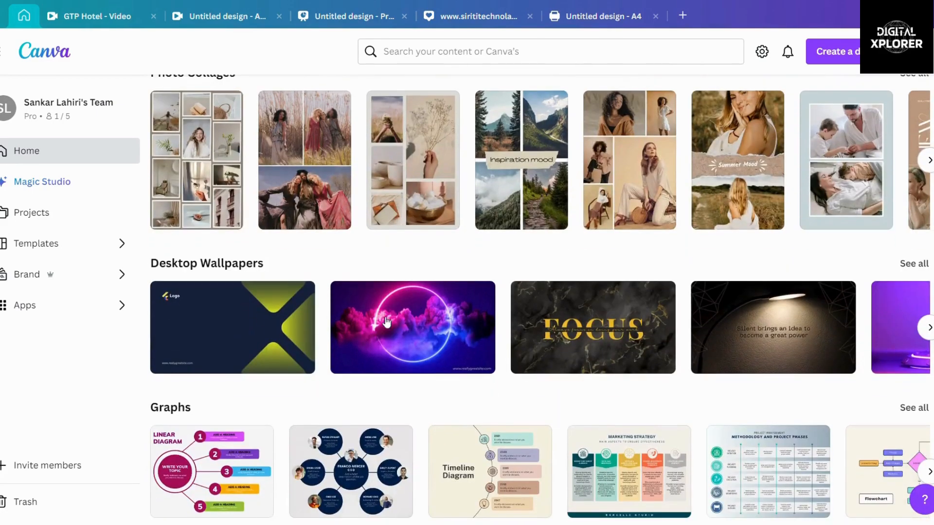
scroll(737, 331, "down", 3)
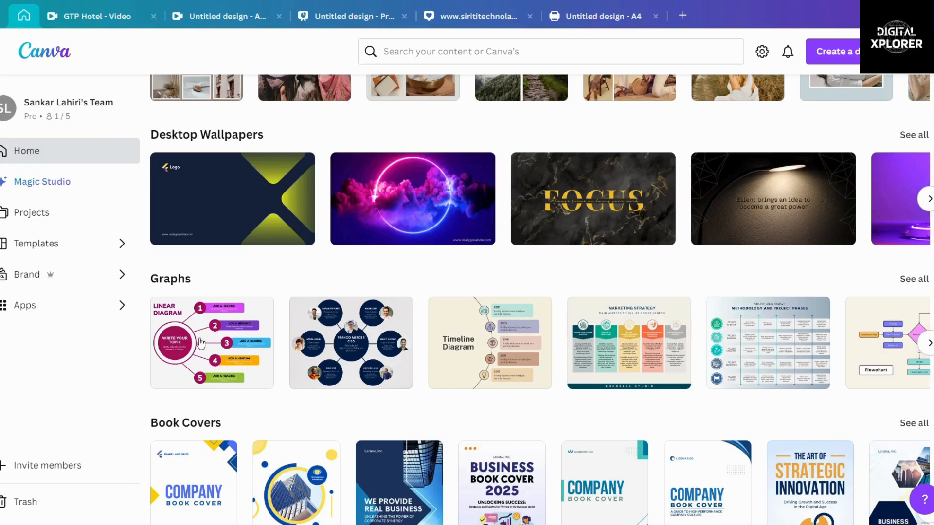
scroll(239, 355, "down", 3)
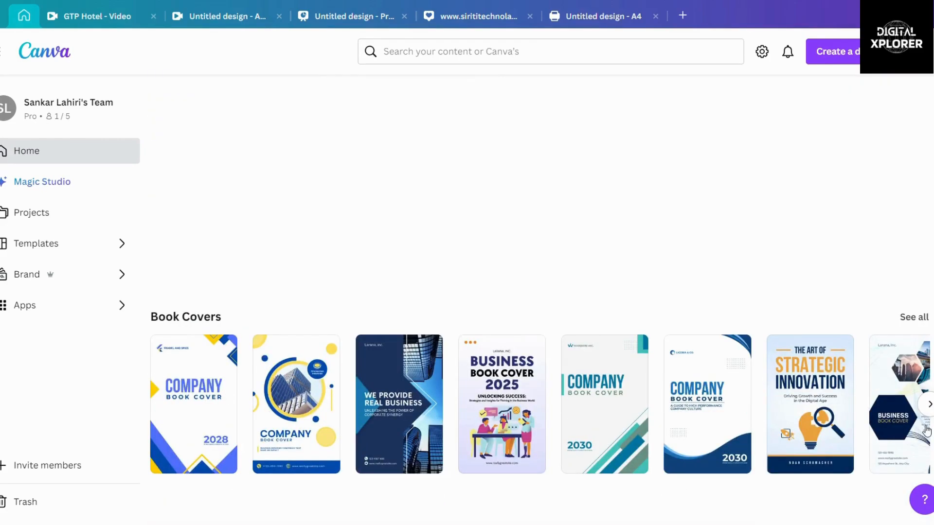
scroll(811, 414, "up", 12)
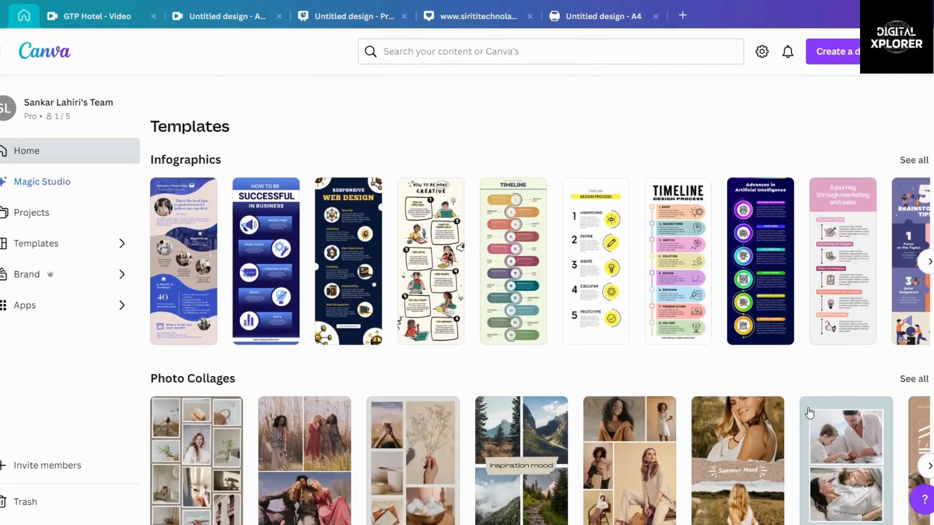
scroll(809, 413, "up", 7)
scroll(804, 407, "down", 5)
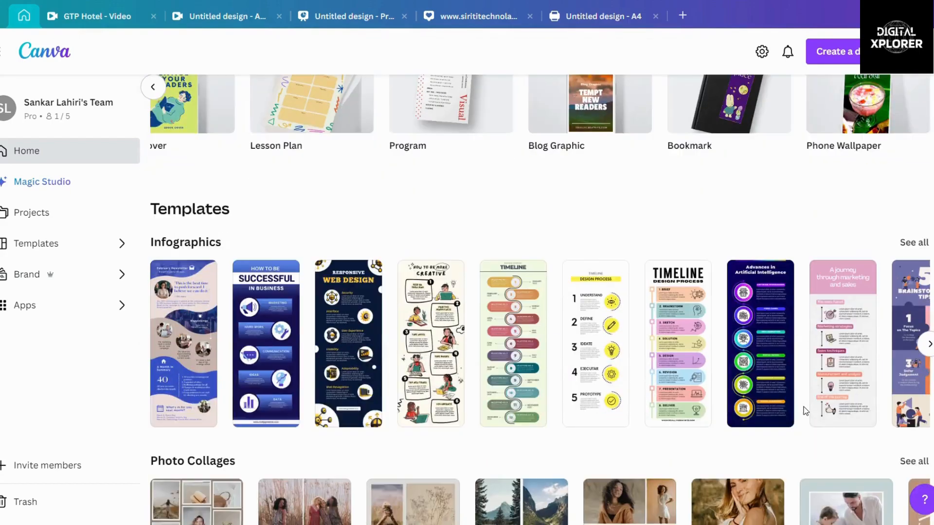
scroll(804, 406, "up", 5)
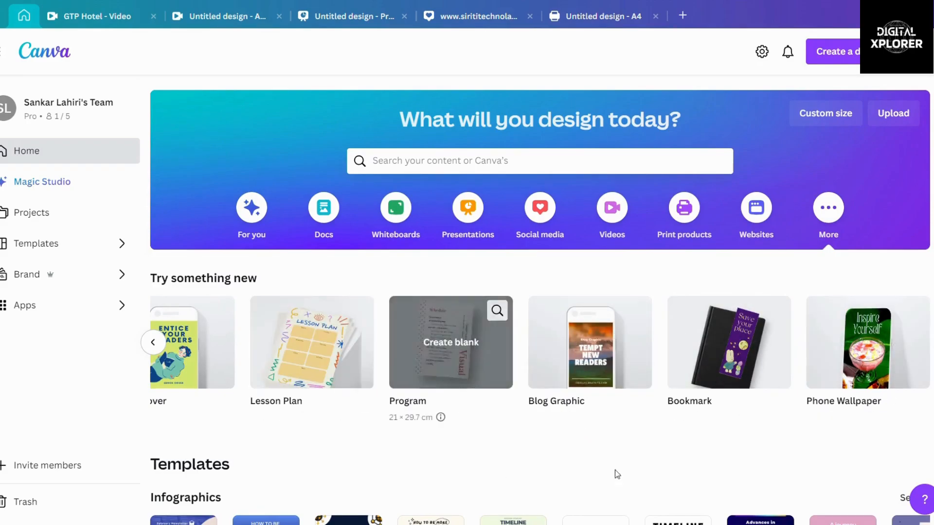
Step: Page the More suggestions back to the start and create a blank 800 × 2000 px Infographic
scroll(567, 470, "down", 3)
scroll(568, 469, "up", 3)
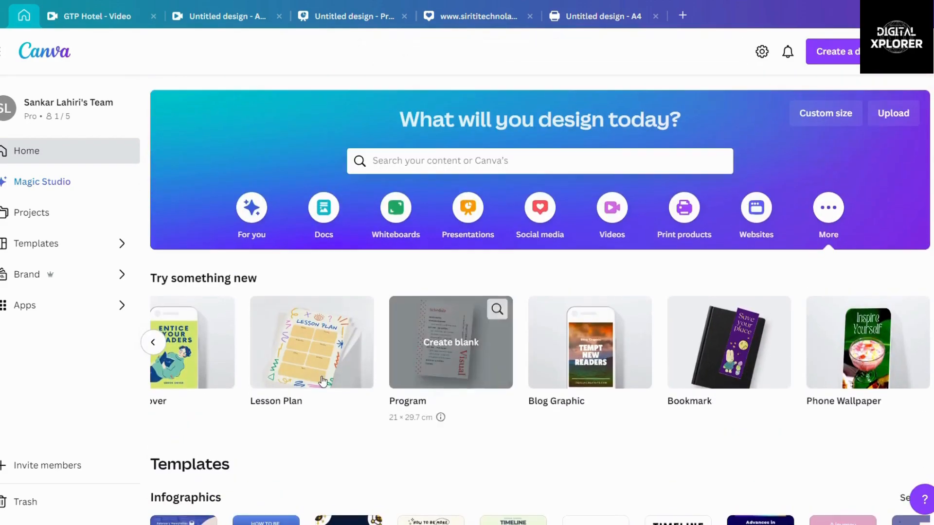
left_click(154, 344)
left_click(153, 343)
left_click(154, 344)
left_click(154, 344)
left_click(154, 344)
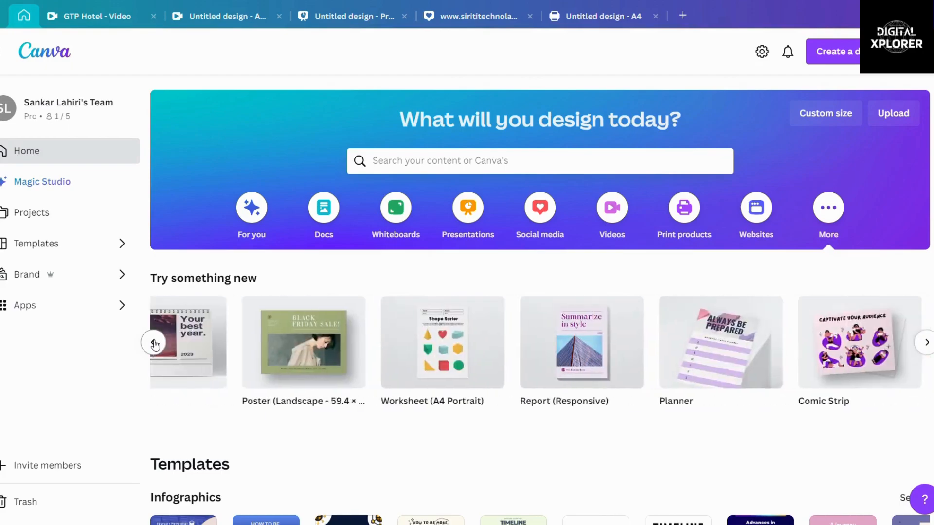
left_click(154, 344)
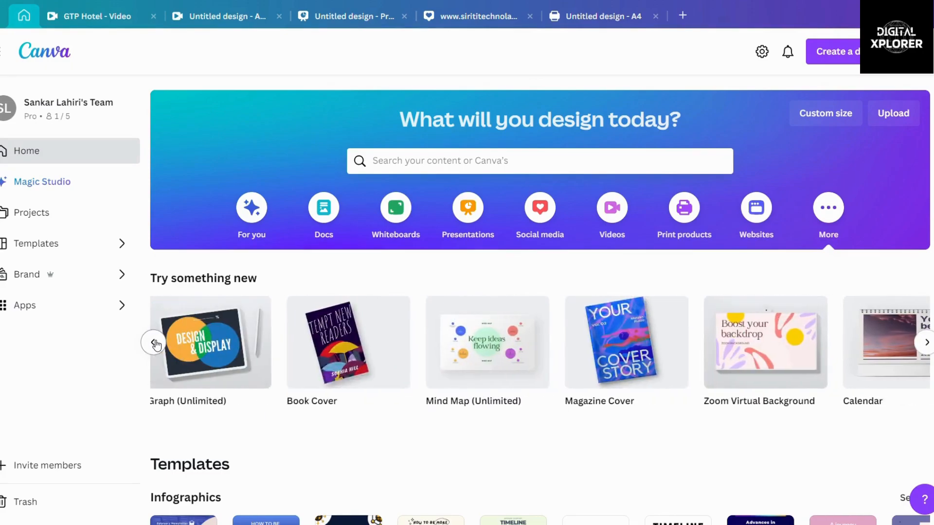
left_click(154, 344)
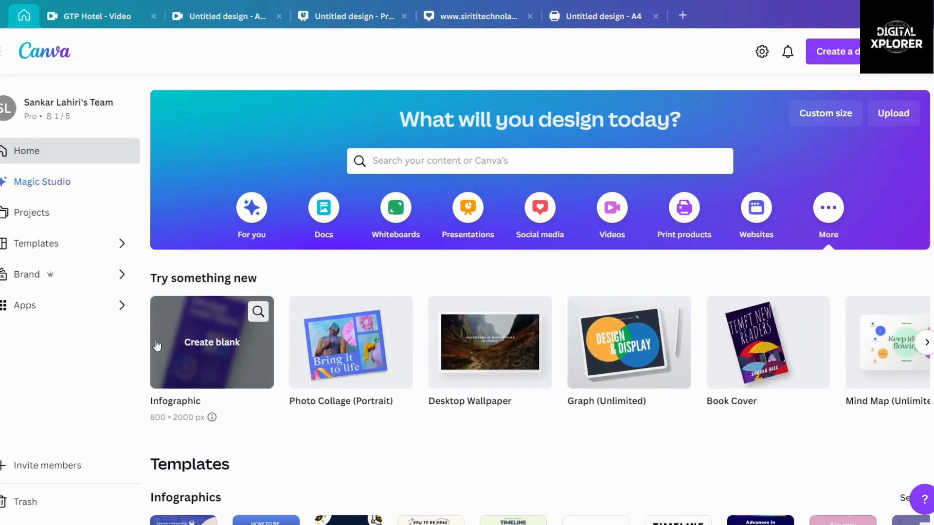
left_click(156, 345)
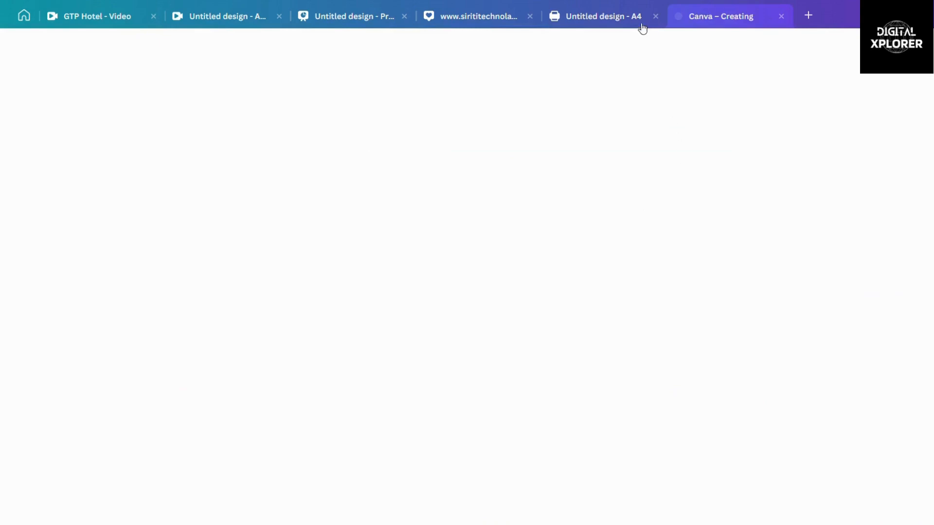
Step: Close the 'Untitled design - A4' resume and the CCTV service design tabs, then return to Home
left_click(598, 19)
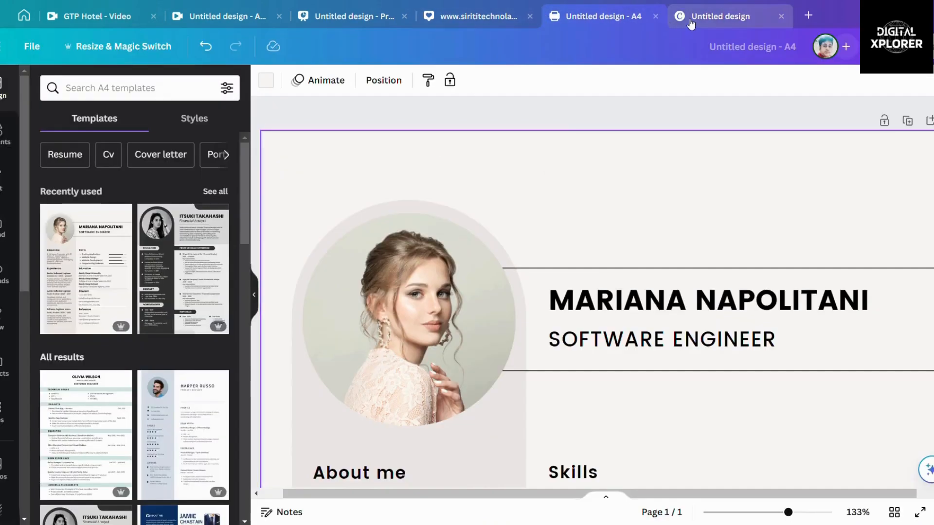
left_click(655, 15)
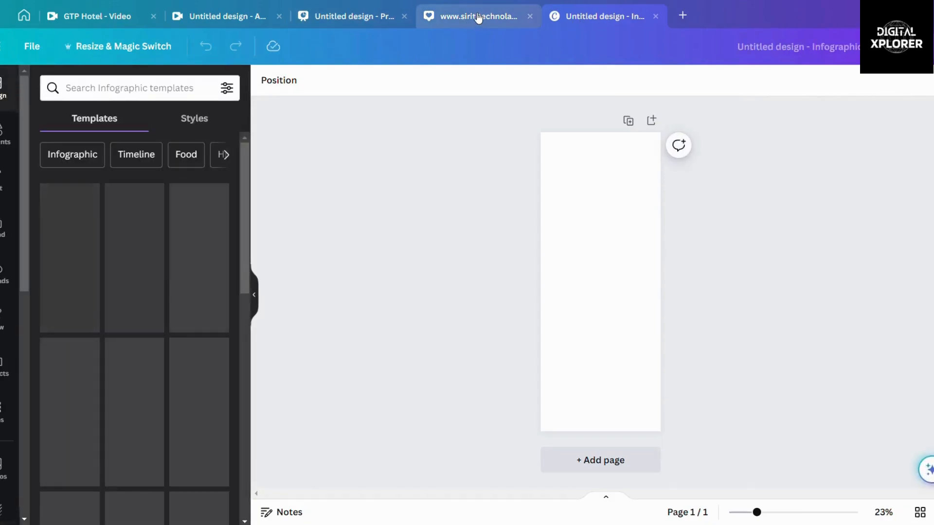
left_click(478, 18)
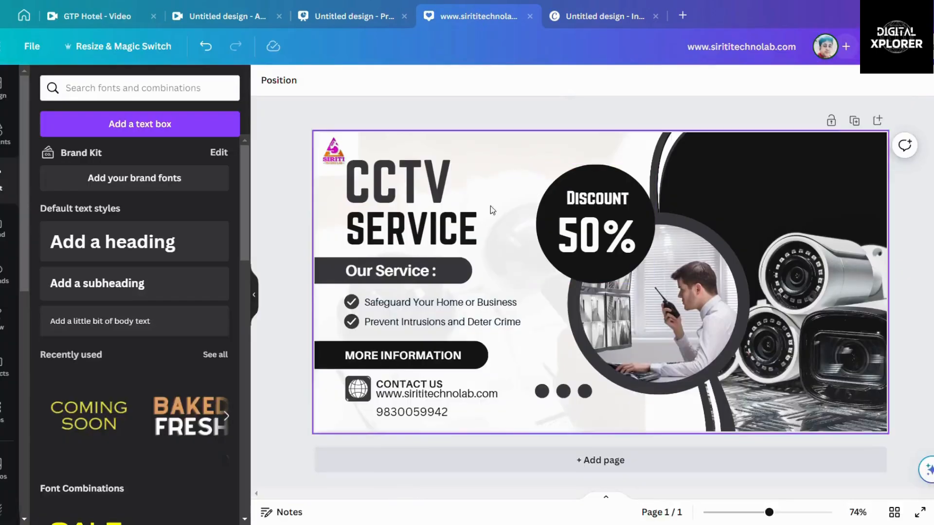
left_click(530, 15)
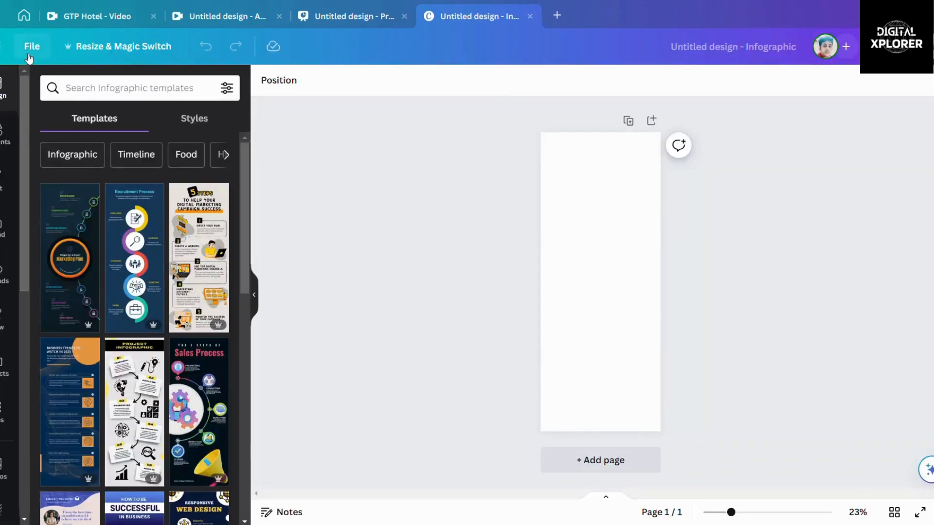
left_click(23, 15)
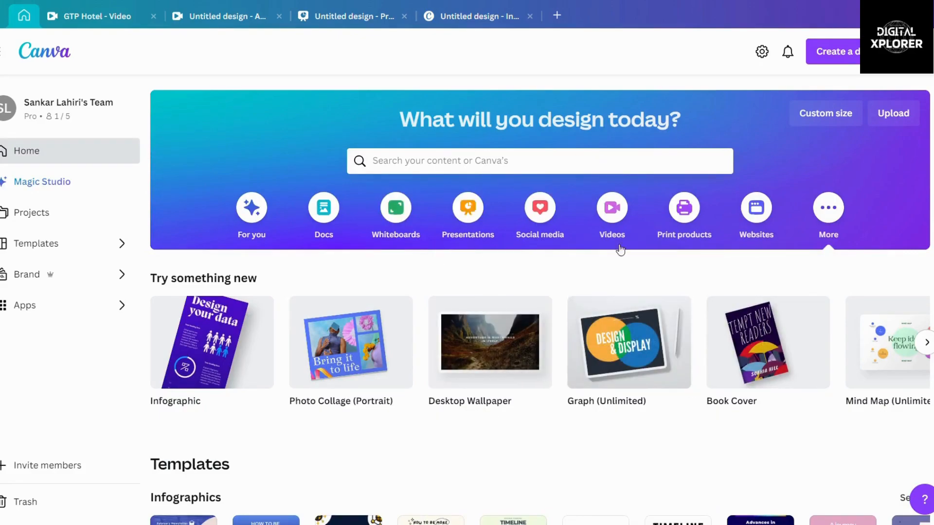
Step: Page the carousel once more, then focus the 'What will you design today?' search box
left_click(927, 342)
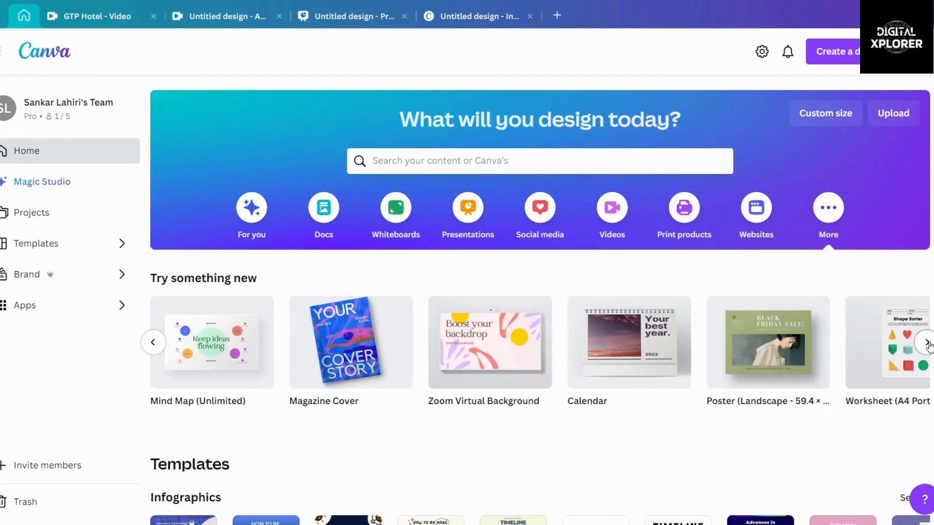
scroll(569, 414, "down", 3)
scroll(572, 412, "up", 3)
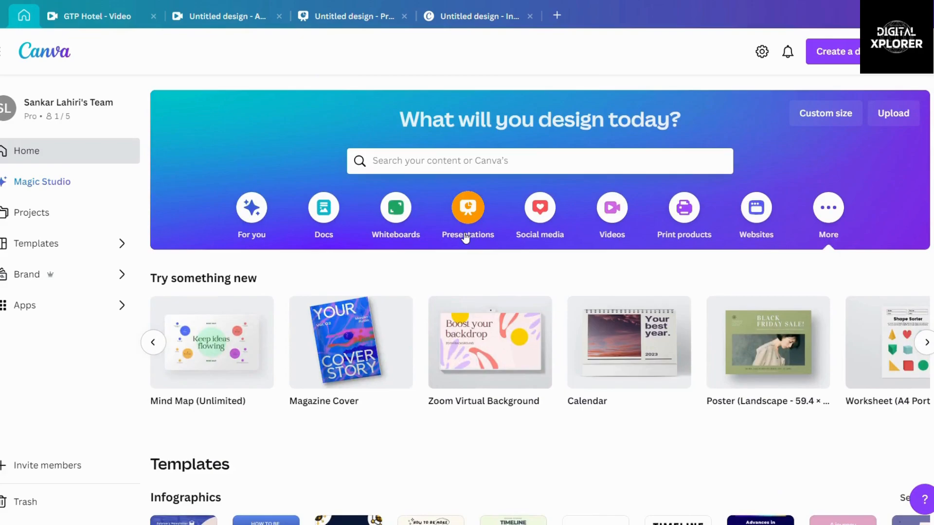
left_click(462, 165)
Step: Search for 'business visi' and choose the business visiting card suggestion
type("business ")
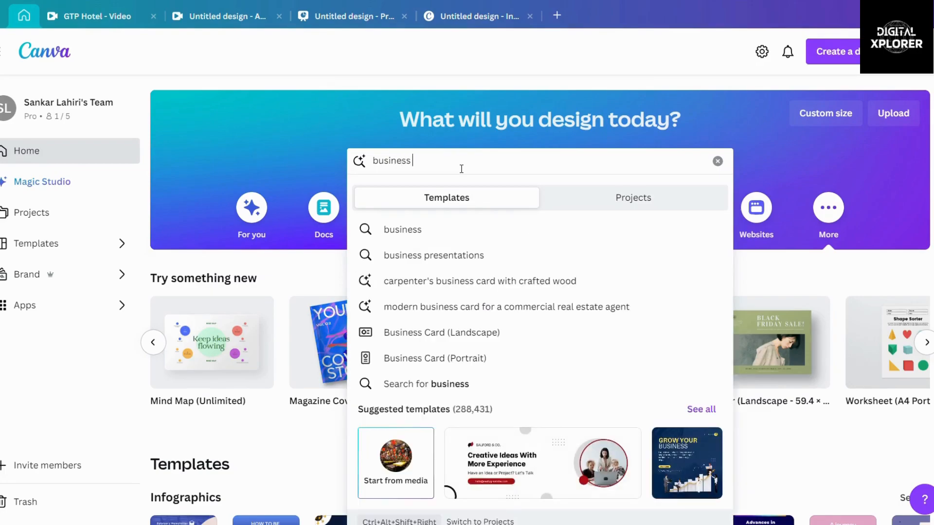
type("visi")
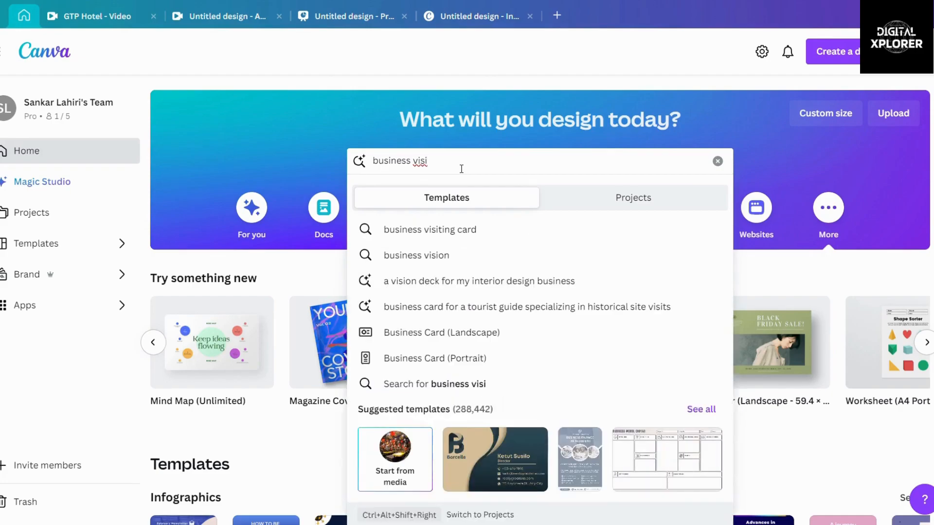
left_click(466, 228)
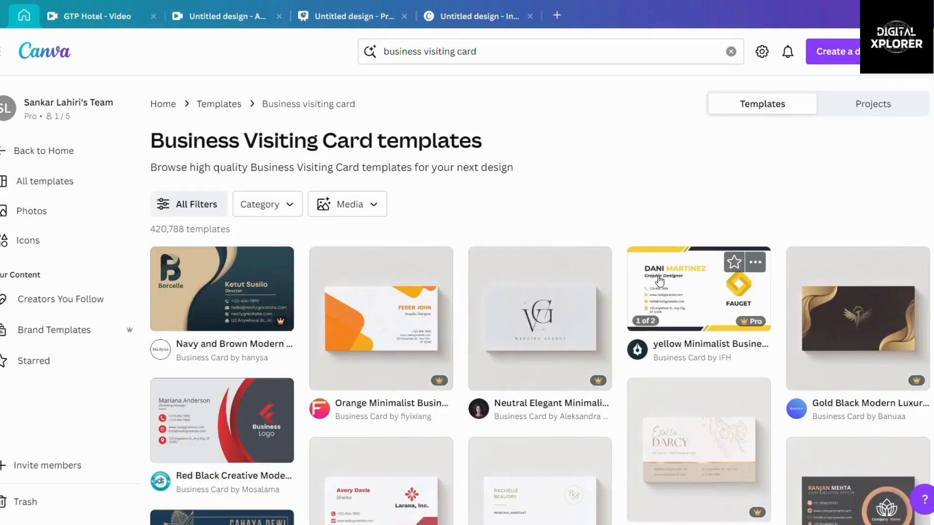
Step: Scroll the Business Visiting Card template results down and back up to the top
scroll(519, 359, "down", 8)
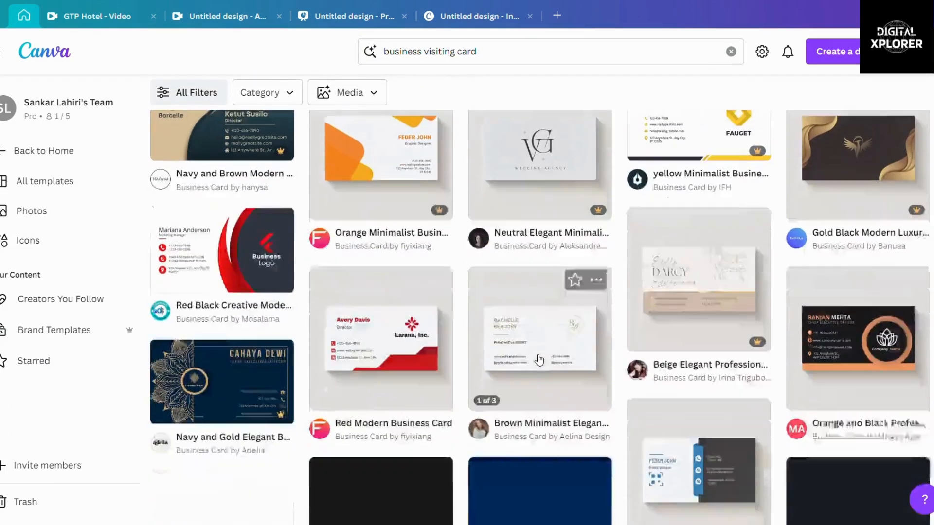
scroll(541, 360, "up", 5)
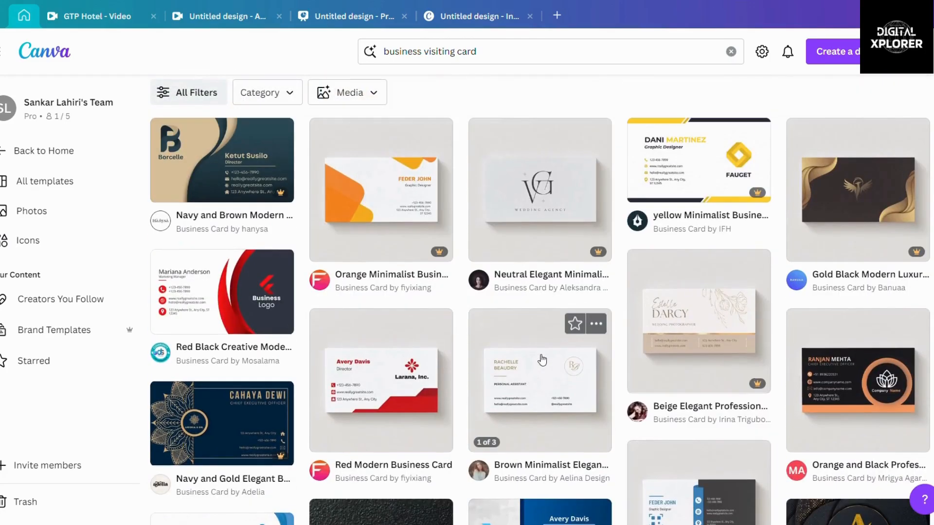
scroll(539, 344, "down", 15)
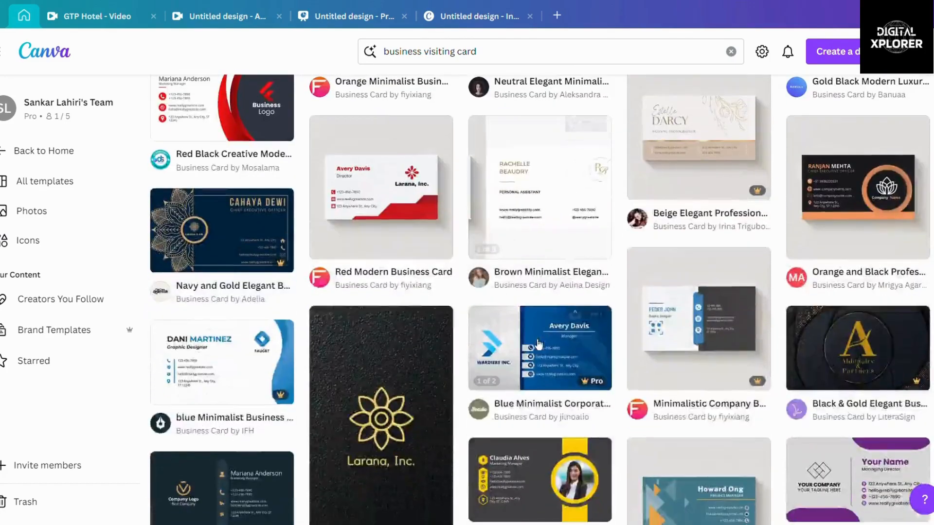
scroll(540, 345, "down", 13)
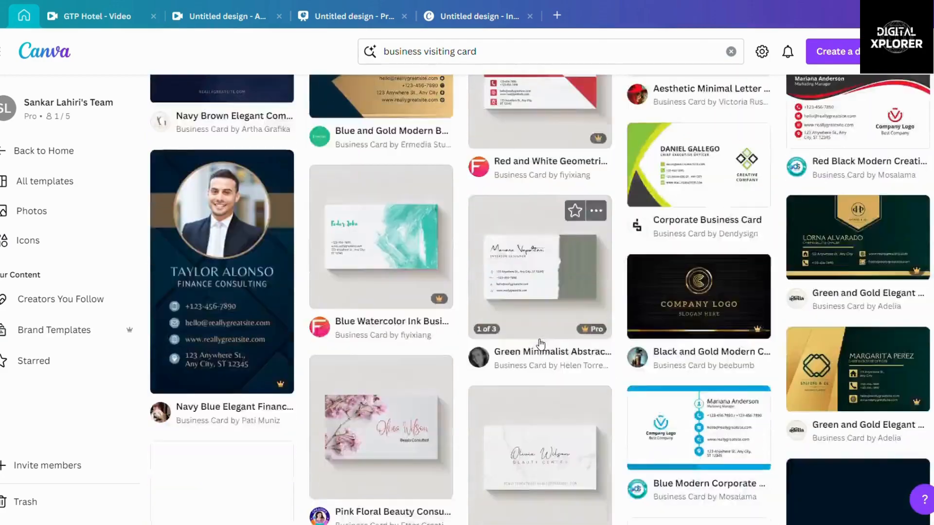
scroll(540, 344, "down", 14)
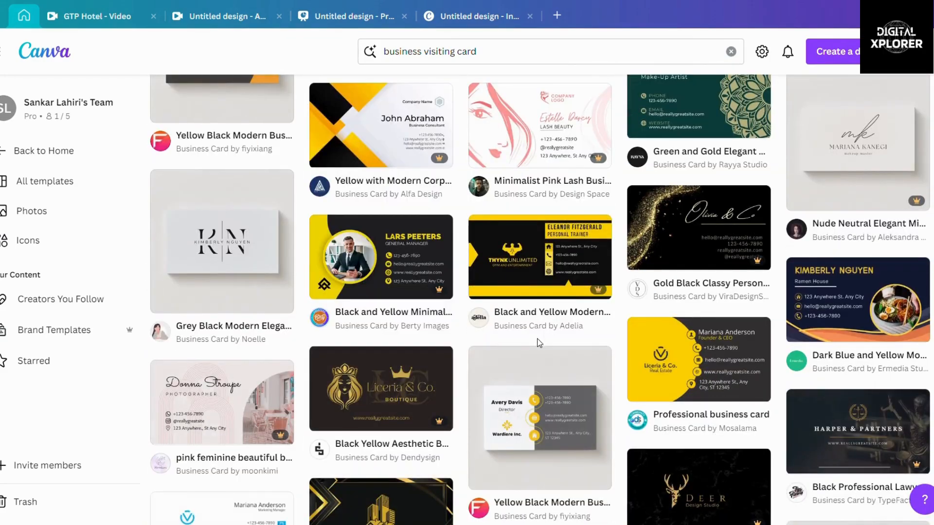
scroll(540, 344, "down", 8)
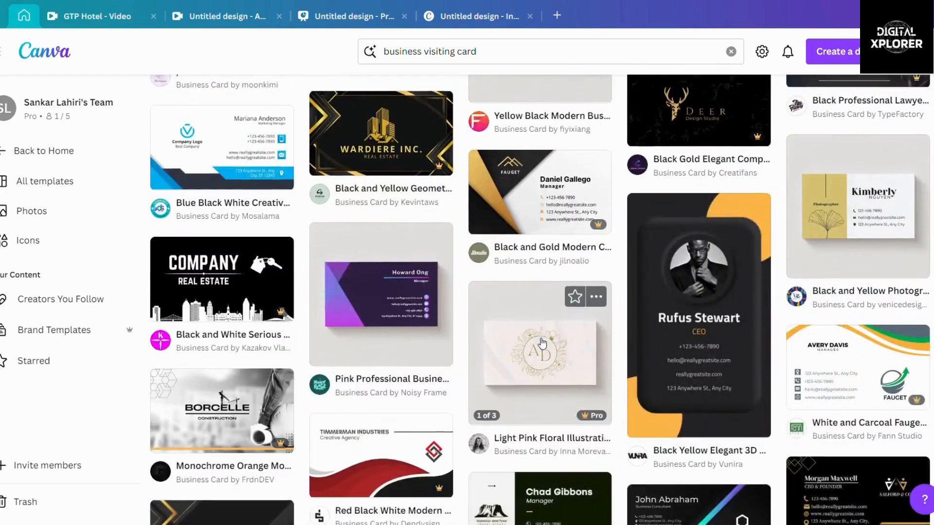
scroll(543, 344, "up", 20)
scroll(542, 344, "up", 16)
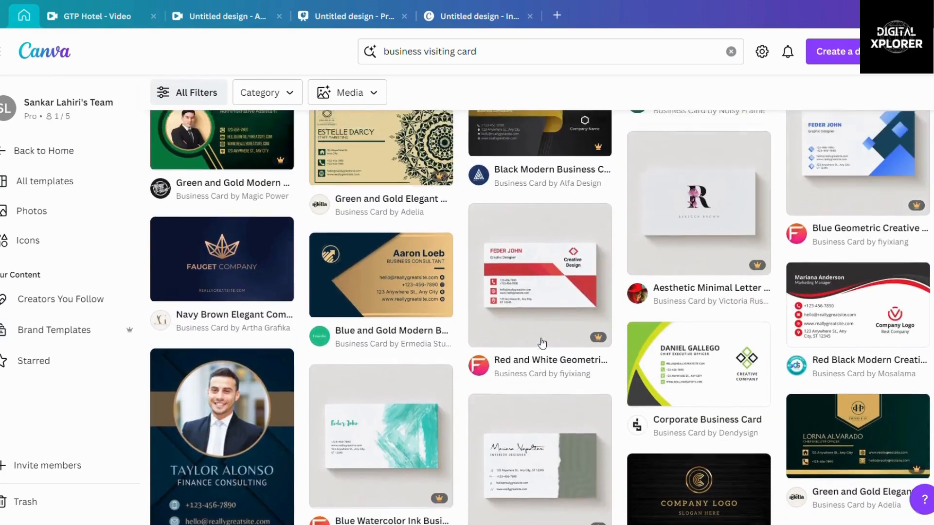
scroll(543, 343, "up", 15)
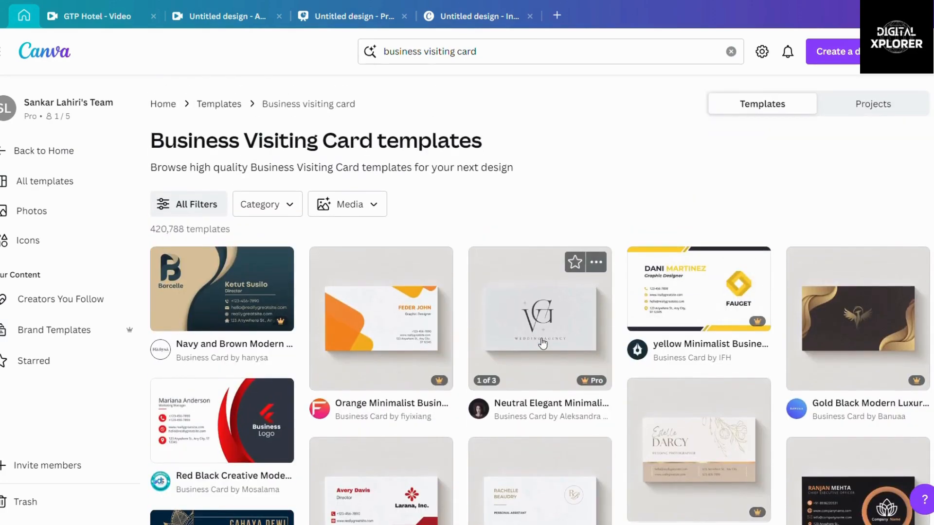
scroll(543, 344, "down", 4)
scroll(413, 266, "up", 3)
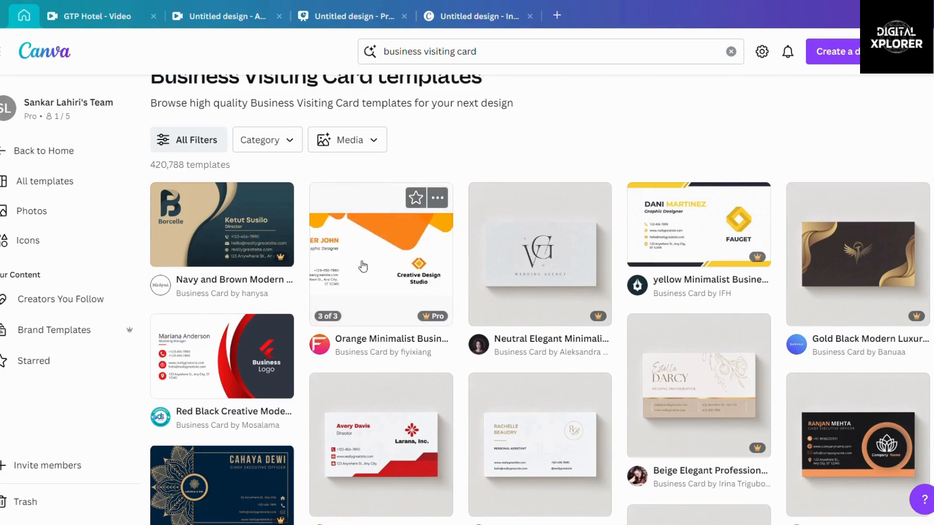
Step: Preview the Orange Minimalist Business Card template, flipping between its front and back sides
left_click(395, 258)
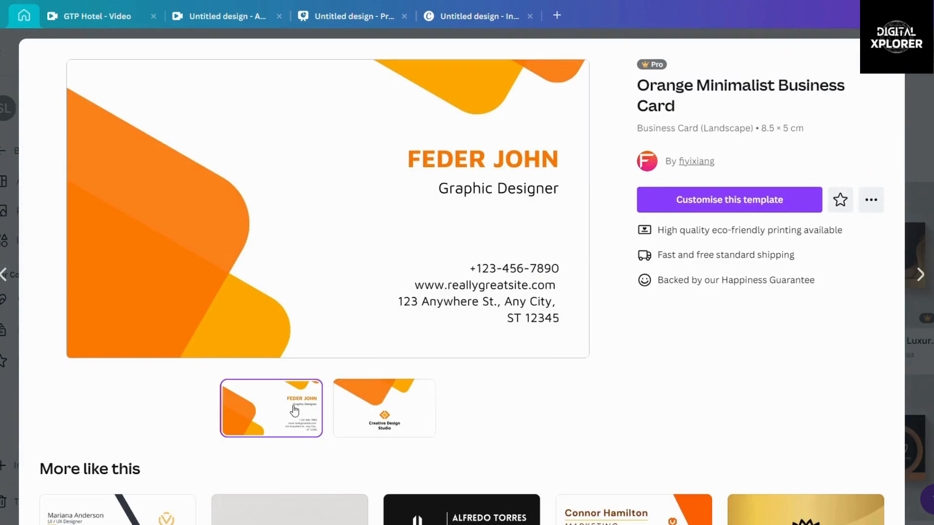
left_click(394, 419)
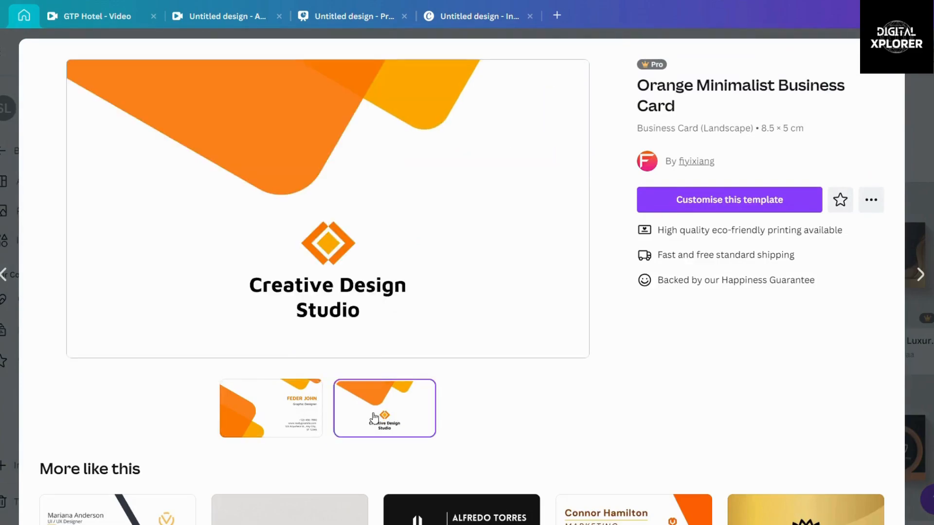
left_click(313, 418)
left_click(366, 418)
left_click(316, 410)
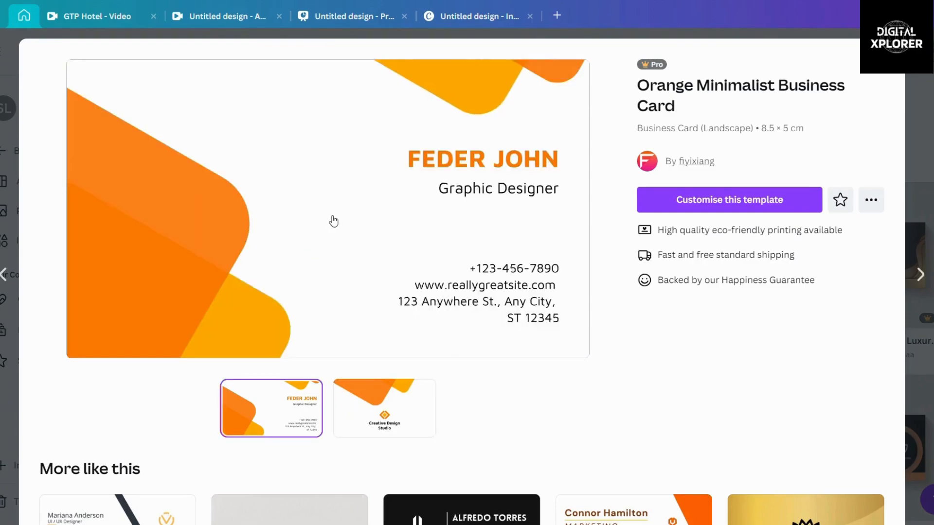
Step: Scroll through the 'More like this' templates, then open the orange card as a new design
scroll(489, 215, "down", 4)
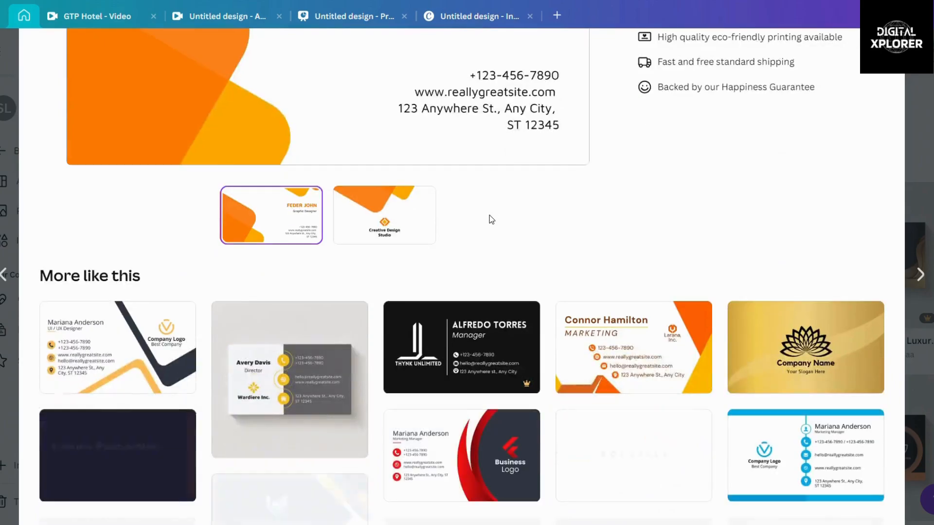
scroll(489, 215, "down", 3)
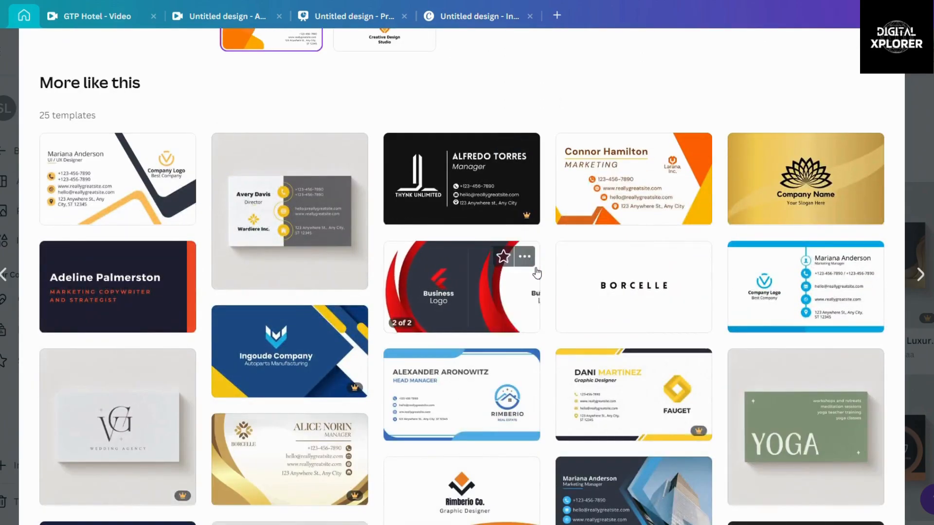
scroll(535, 270, "down", 5)
scroll(537, 275, "down", 5)
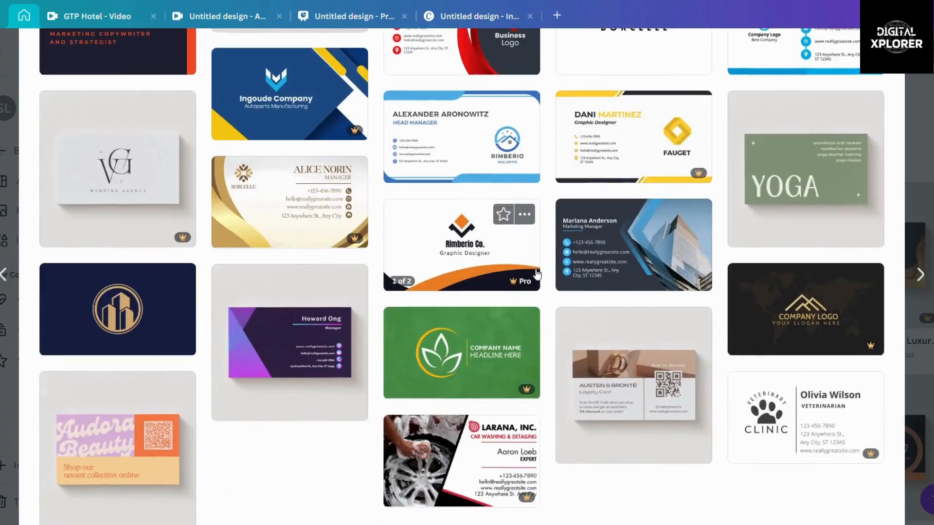
scroll(535, 273, "up", 15)
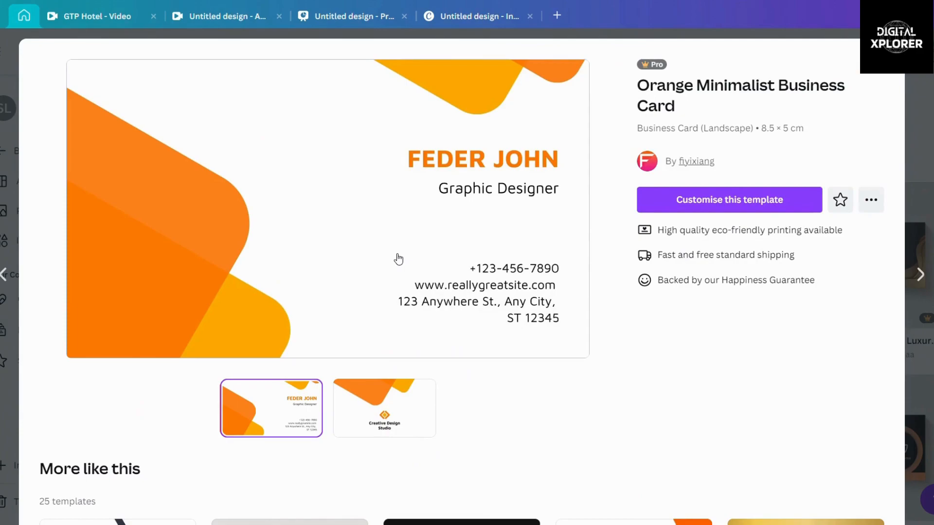
left_click(366, 249)
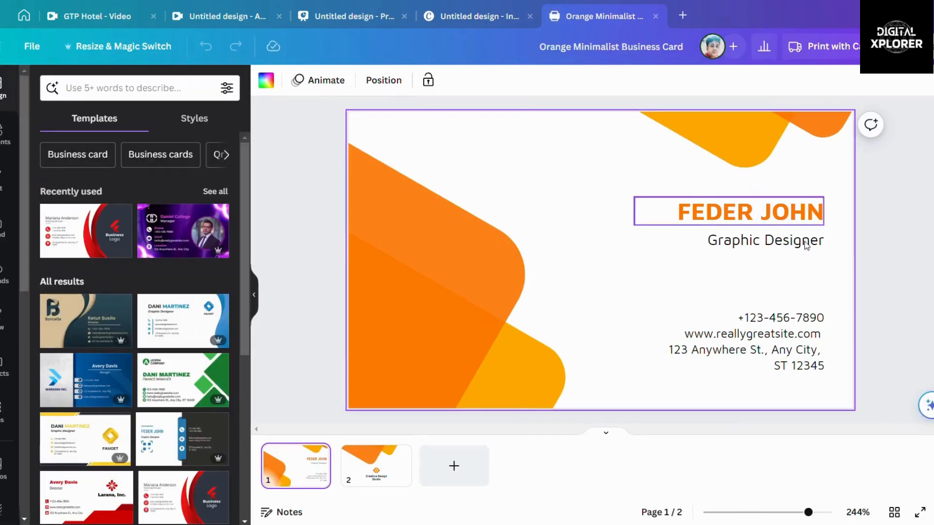
Step: Wait for the two-page orange business card to load in the editor beside the Templates panel
mouse_move(167, 327)
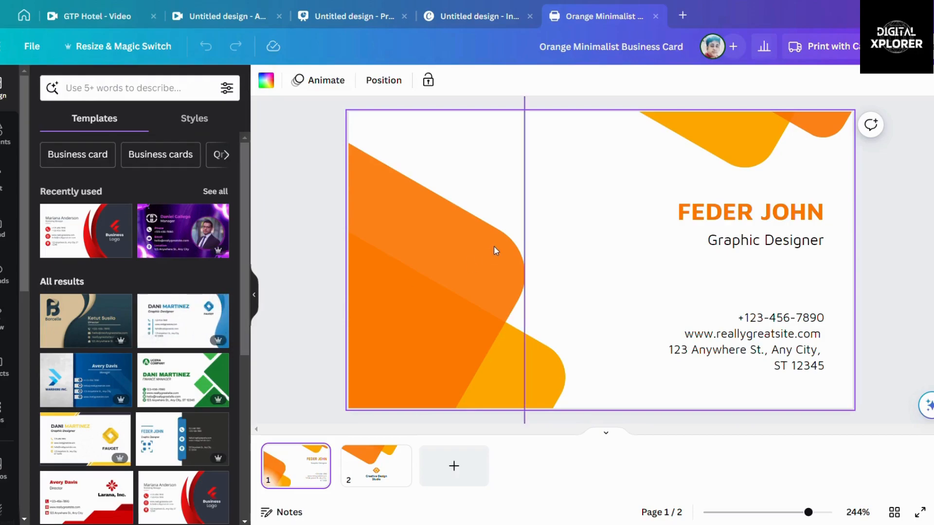
Step: Apply the blue card design to page 1 and delete the leftover orange second page
left_click(166, 324)
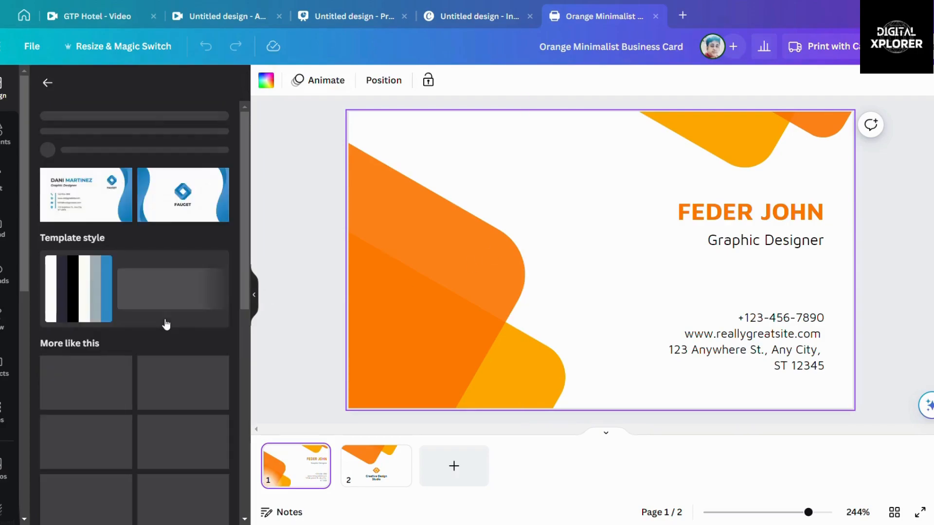
left_click(70, 277)
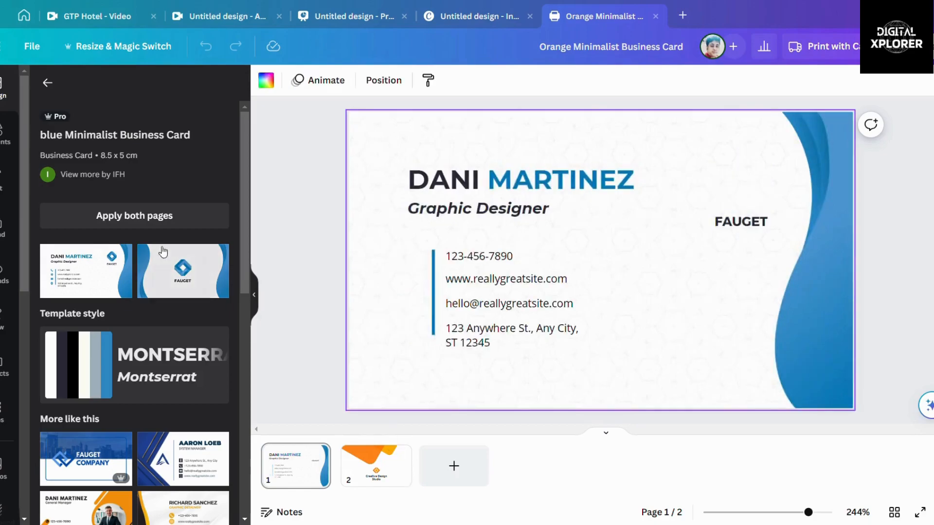
left_click(390, 471)
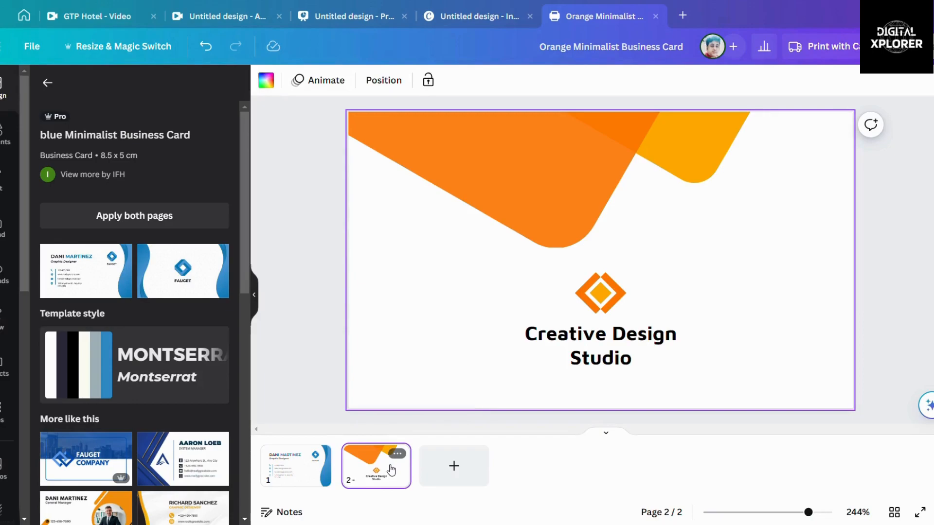
key("Delete")
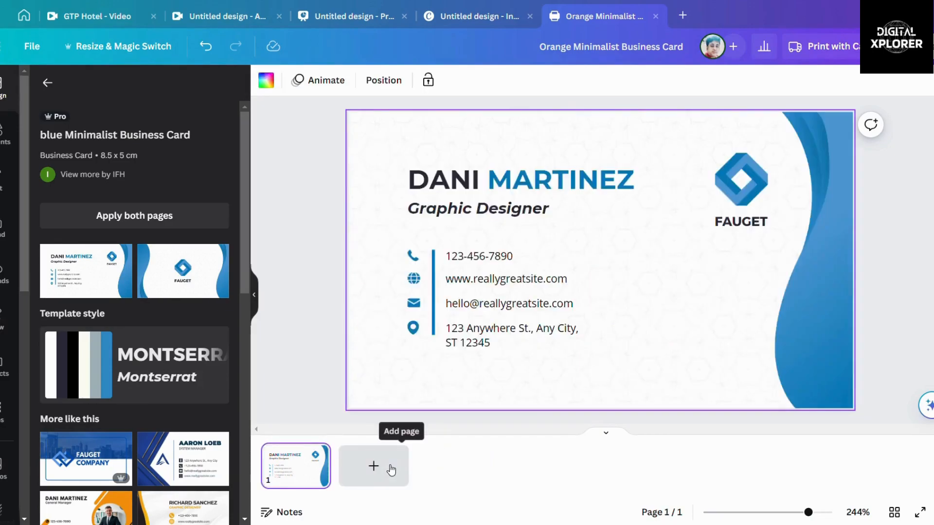
Step: Add page 2 with the blue FAUGET back design, then flip back to the front card
left_click(373, 466)
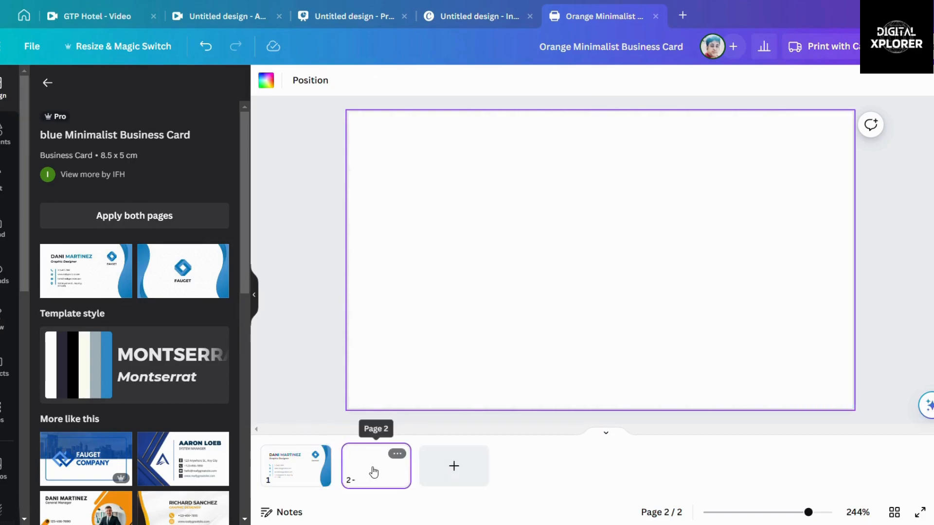
left_click(195, 285)
left_click(297, 467)
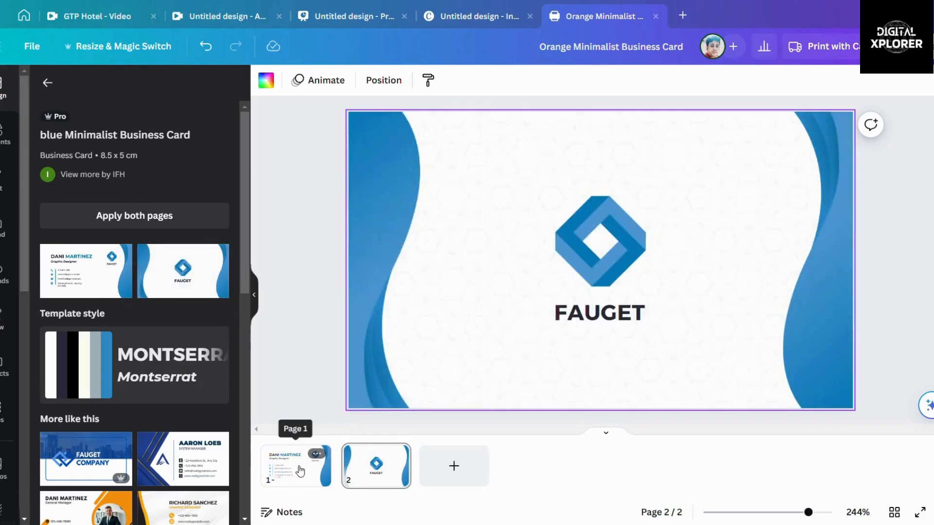
left_click(377, 472)
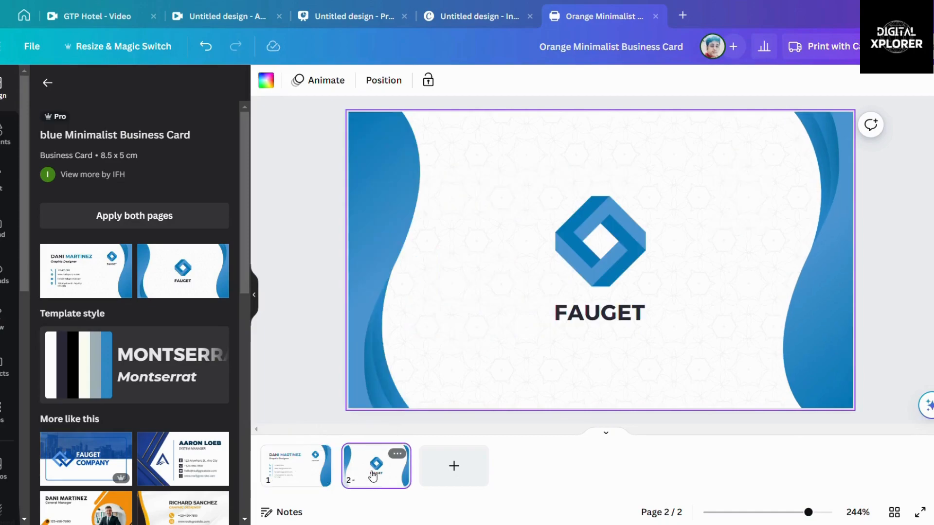
left_click(309, 481)
left_click(366, 474)
left_click(310, 477)
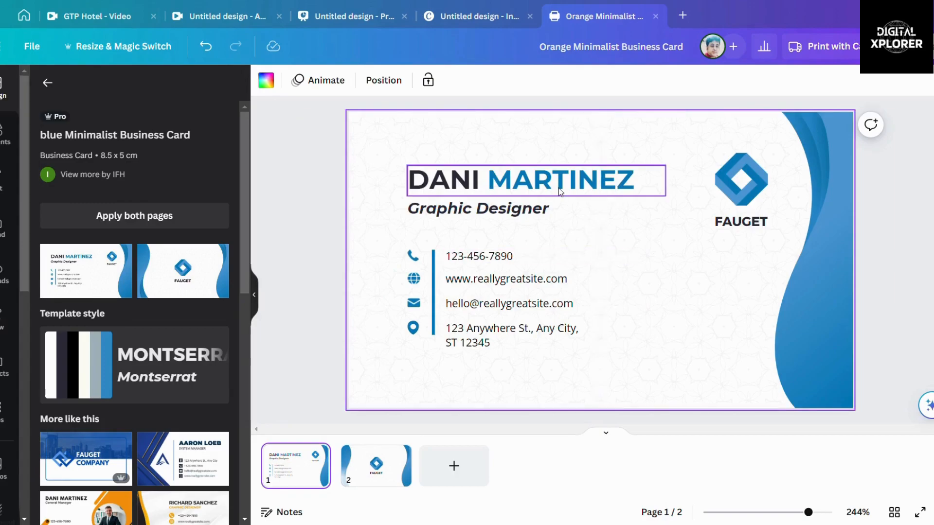
Step: Replace DANI MARTINEZ with 'XYZ INFO SYSTEMS' and widen the heading box to one line
double_click(638, 180)
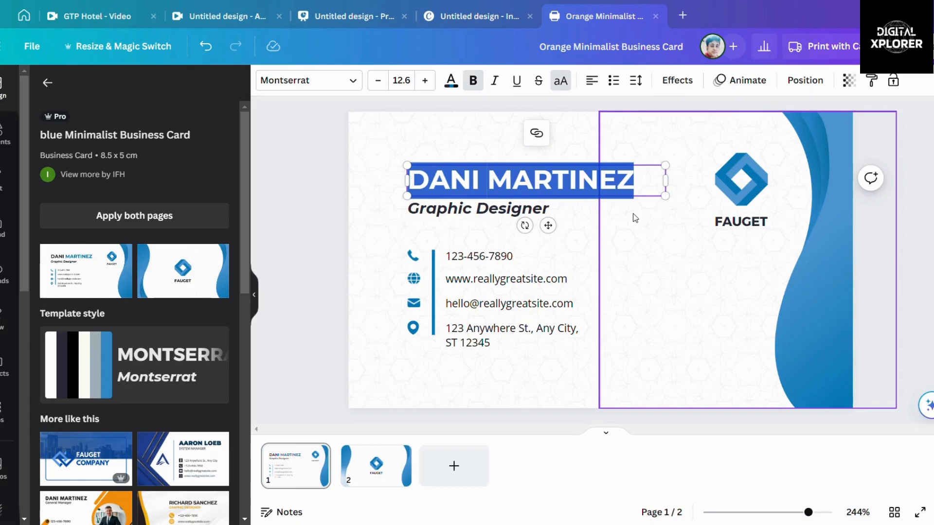
type("XYZ")
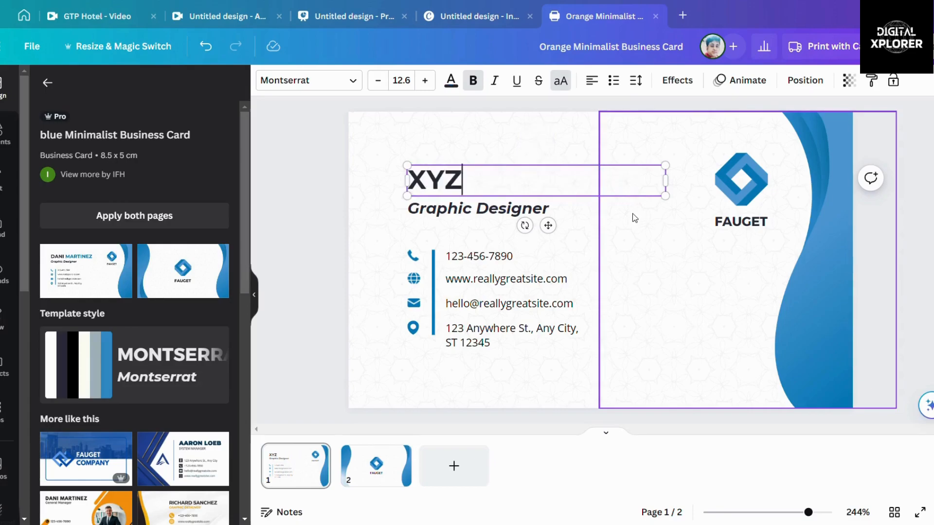
type(" IN")
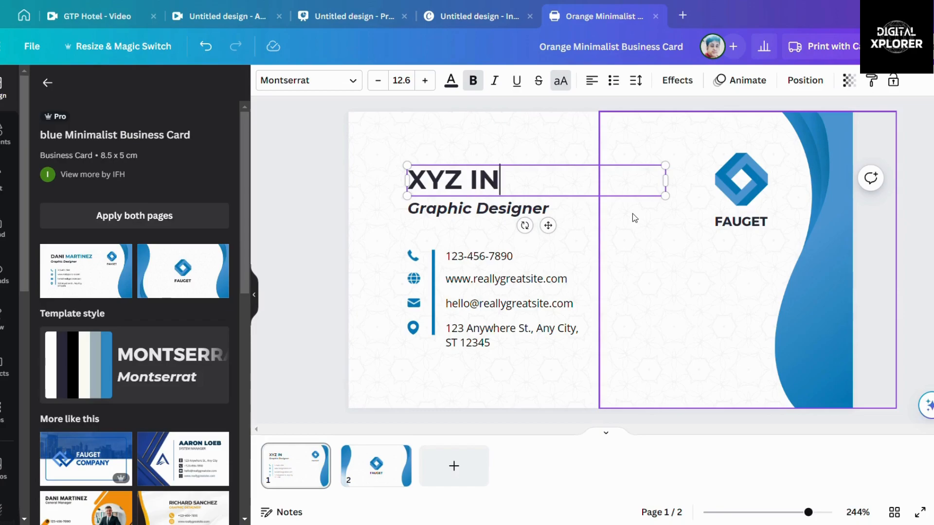
type("FO")
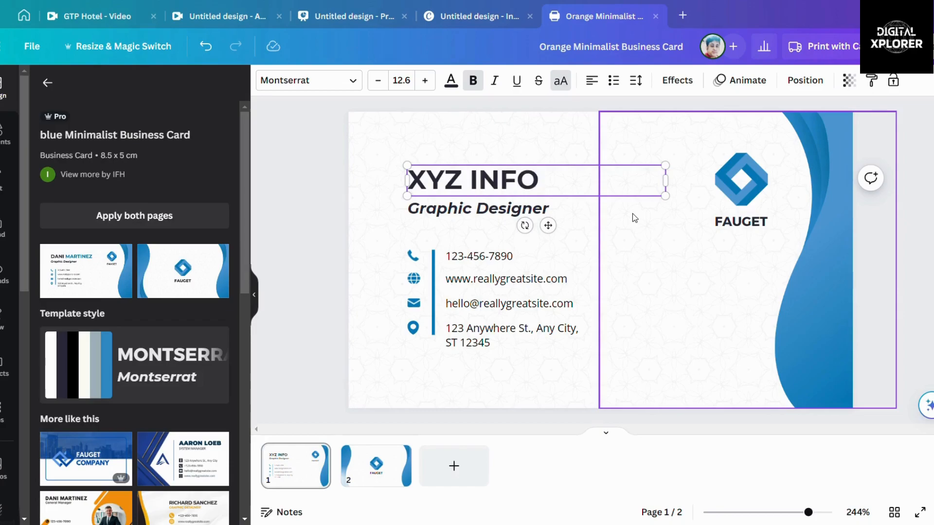
type(" SYSTEMS")
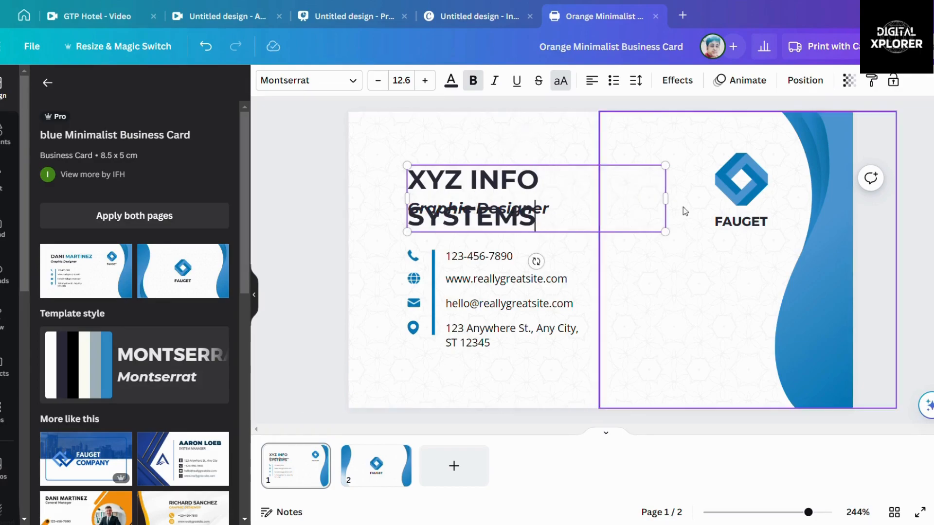
mouse_move(677, 207)
left_mouse_down()
mouse_move(692, 202)
mouse_move(684, 191)
left_mouse_up()
left_click(475, 193)
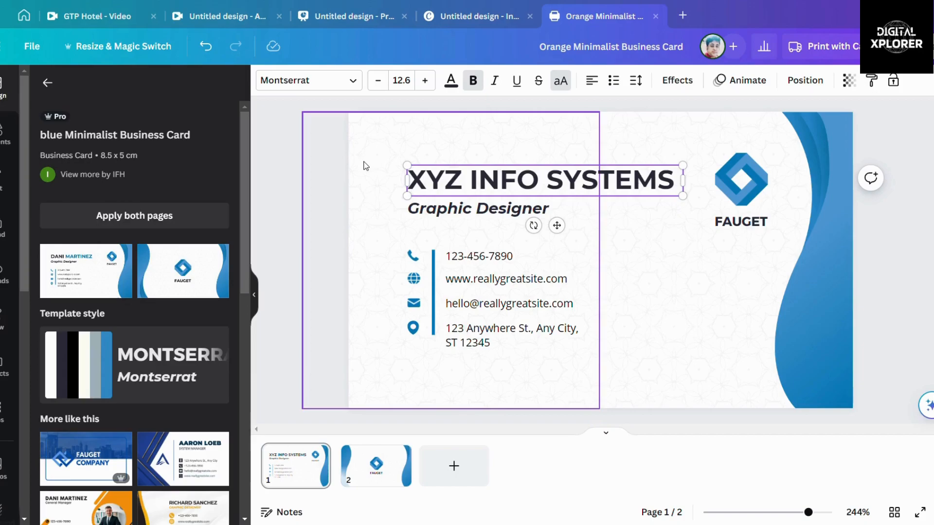
left_click(322, 182)
Step: Try smaller heading font sizes, then restore the heading to 12.6
left_click(493, 197)
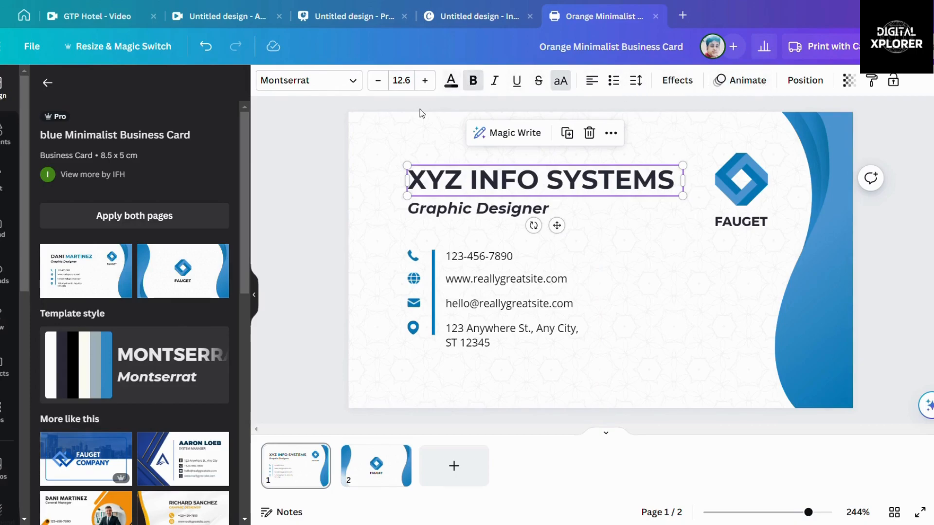
left_click(375, 213)
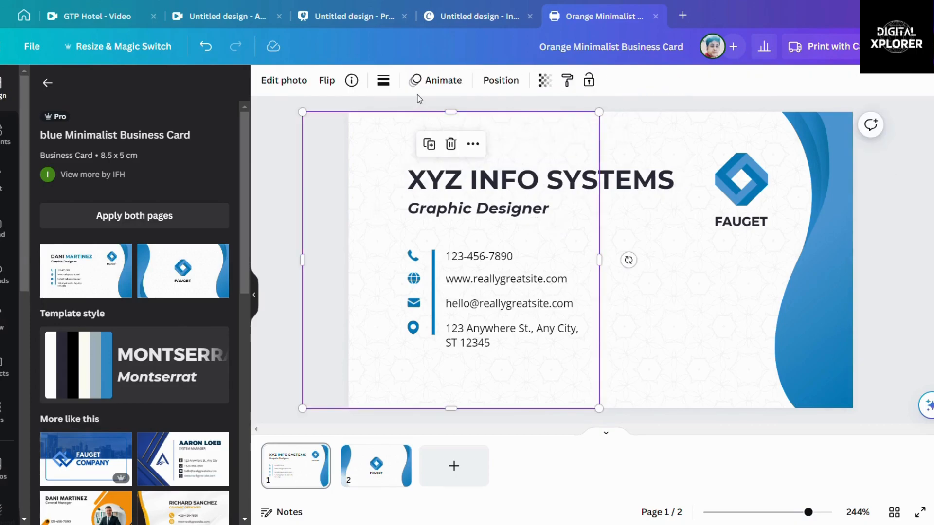
left_click(531, 180)
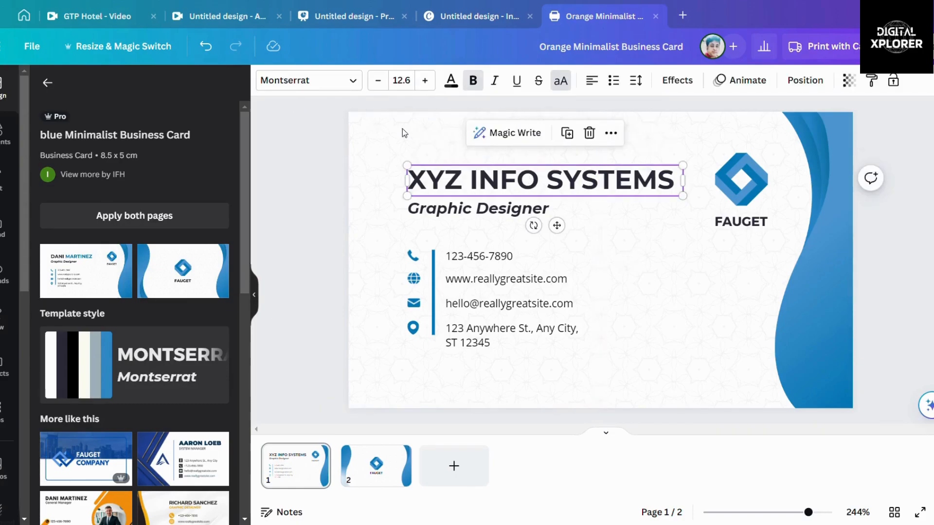
left_click(379, 83)
left_click(380, 83)
left_click(379, 82)
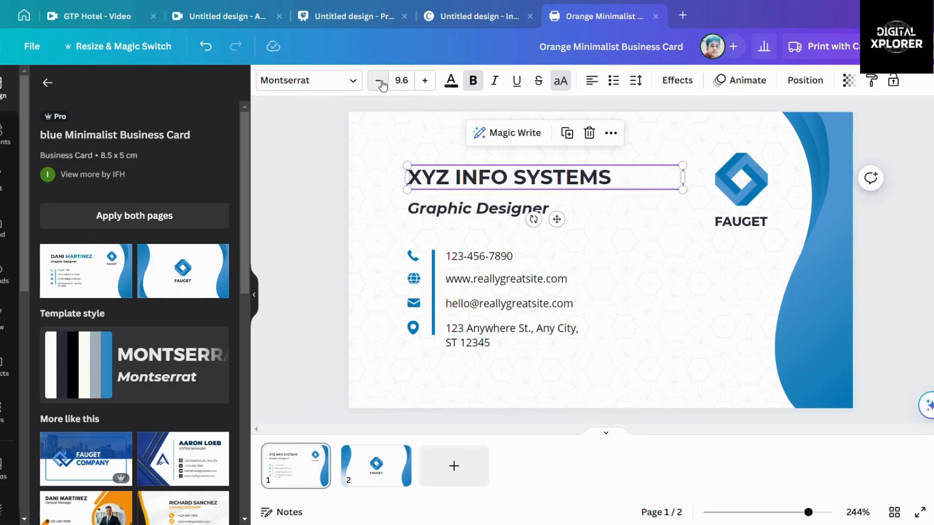
left_click(434, 88)
left_click(433, 89)
left_click(433, 89)
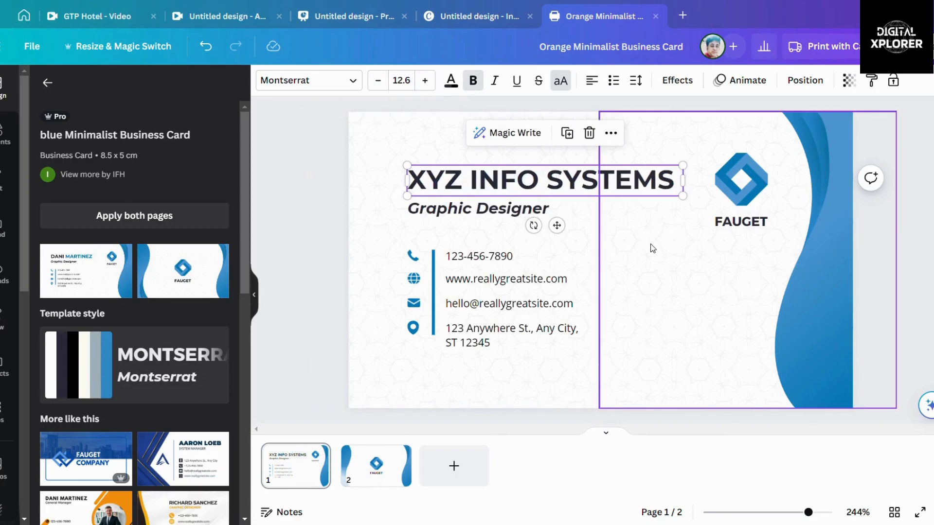
Step: Retype the Graphic Designer subtitle under the heading as IT HEAD
left_click(474, 211)
double_click(478, 212)
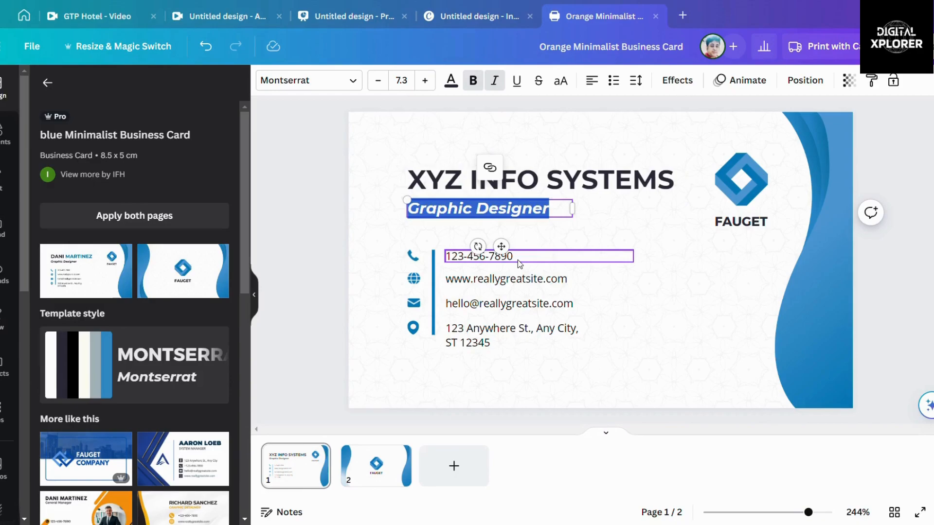
type("IT HEAD")
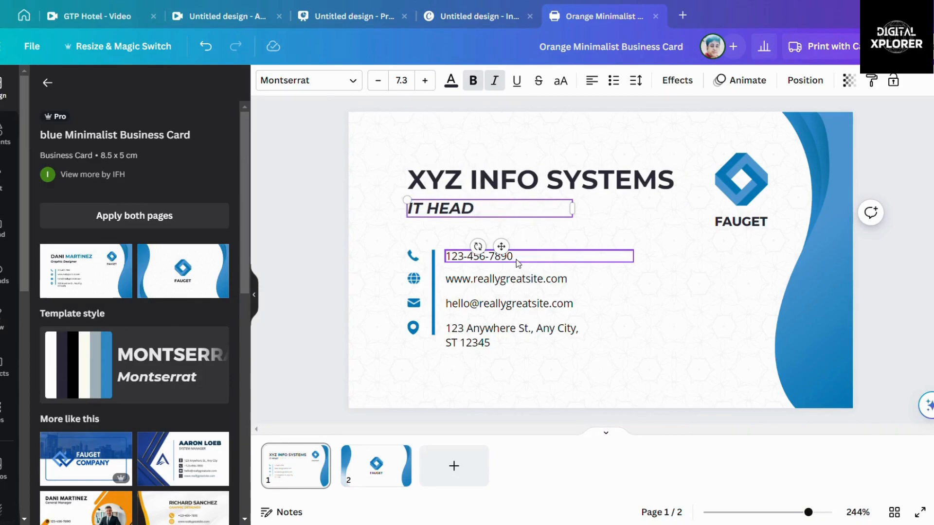
left_click(311, 251)
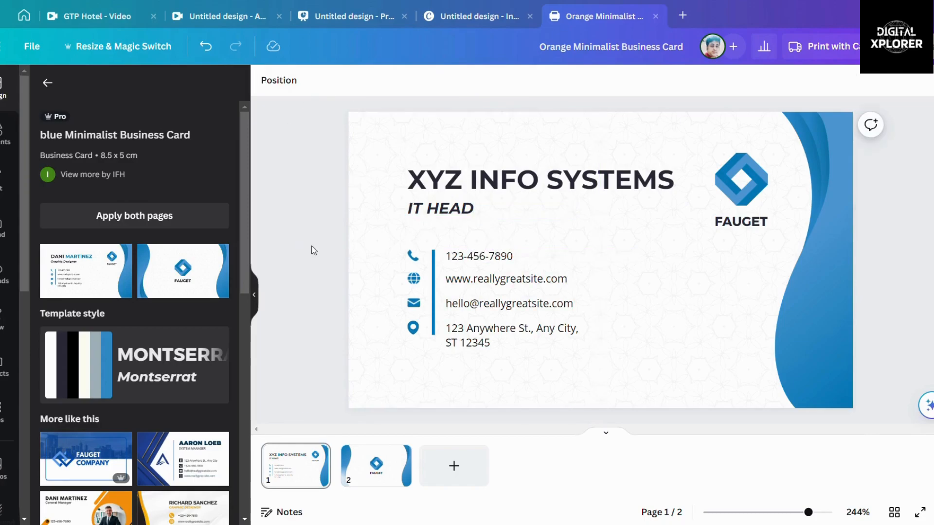
left_click(753, 195)
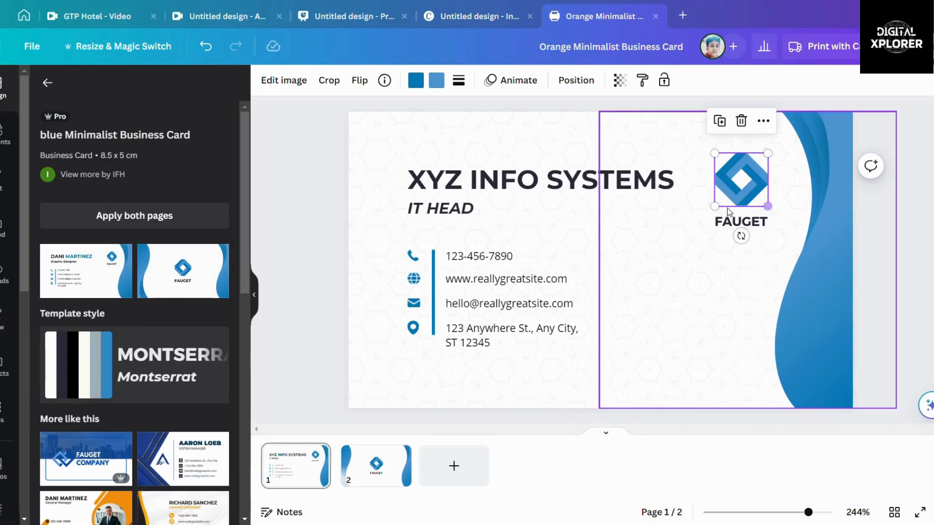
Step: Overwrite the template's sample phone number with the company's phone number
left_click(512, 262)
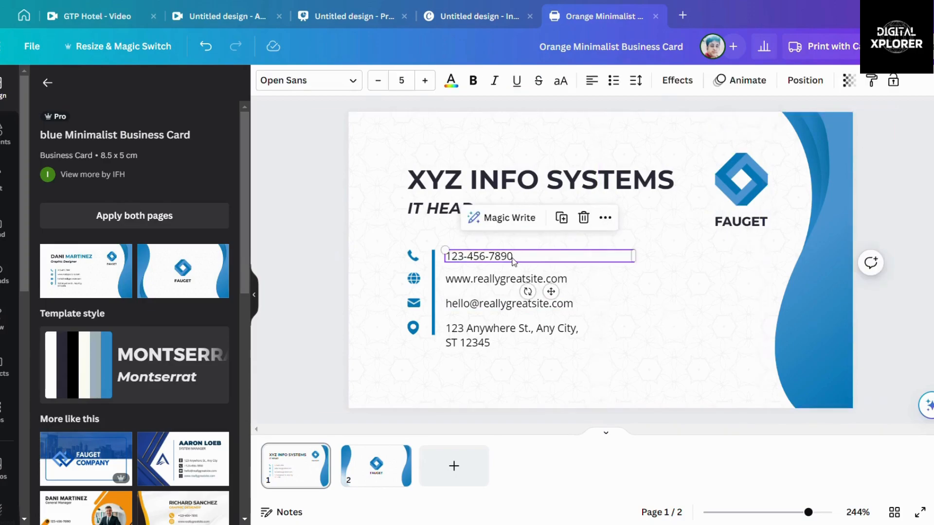
double_click(513, 257)
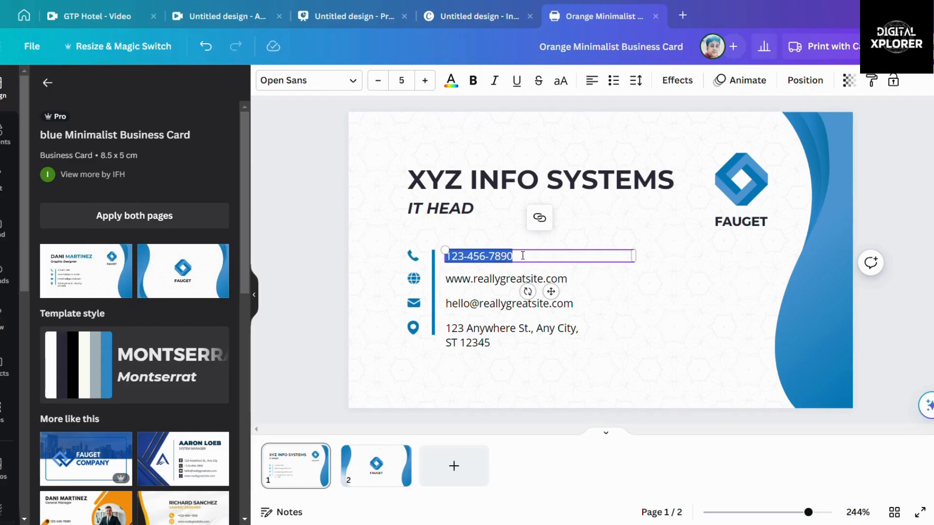
type("999999999")
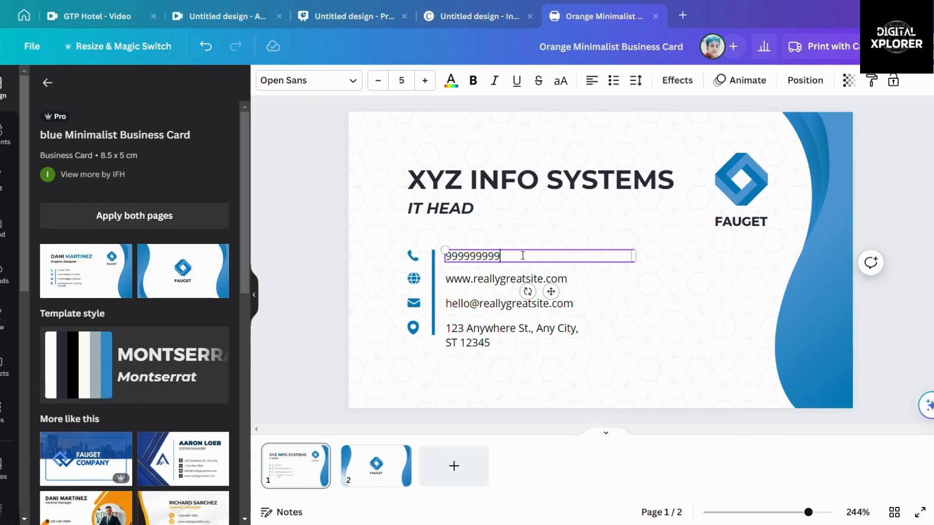
left_click(565, 281)
left_click(564, 281)
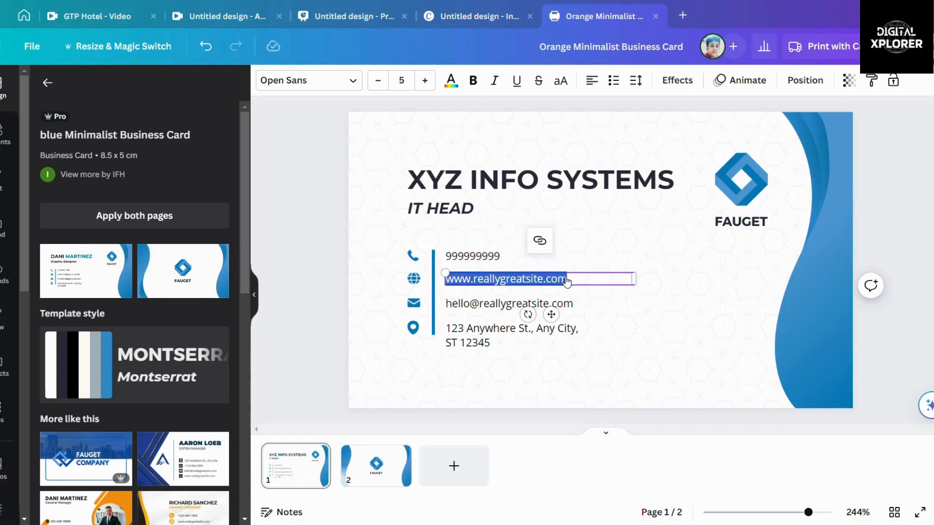
type("www")
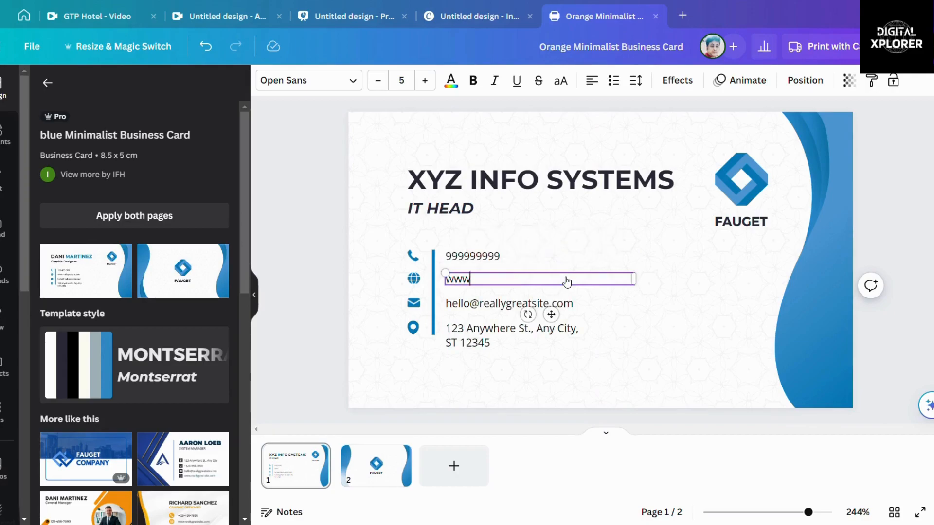
type(".xyzinfosyste")
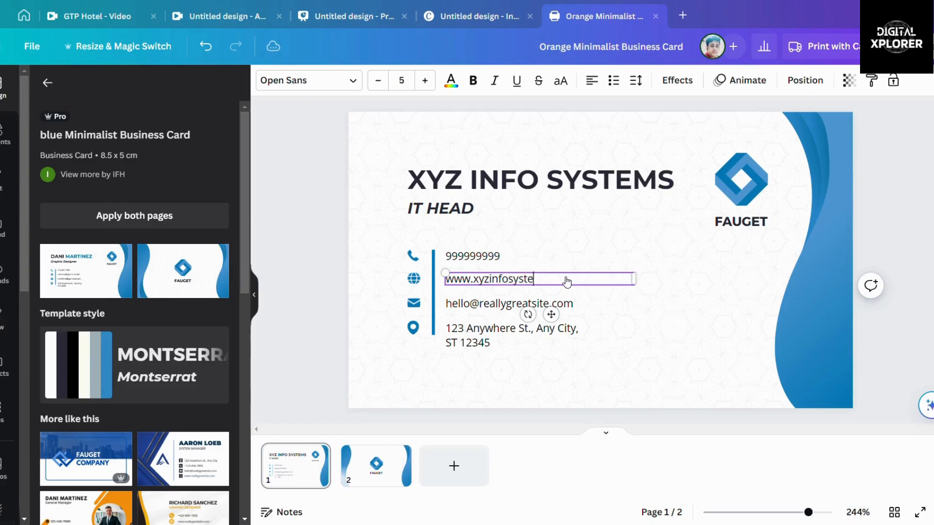
type("ms.com")
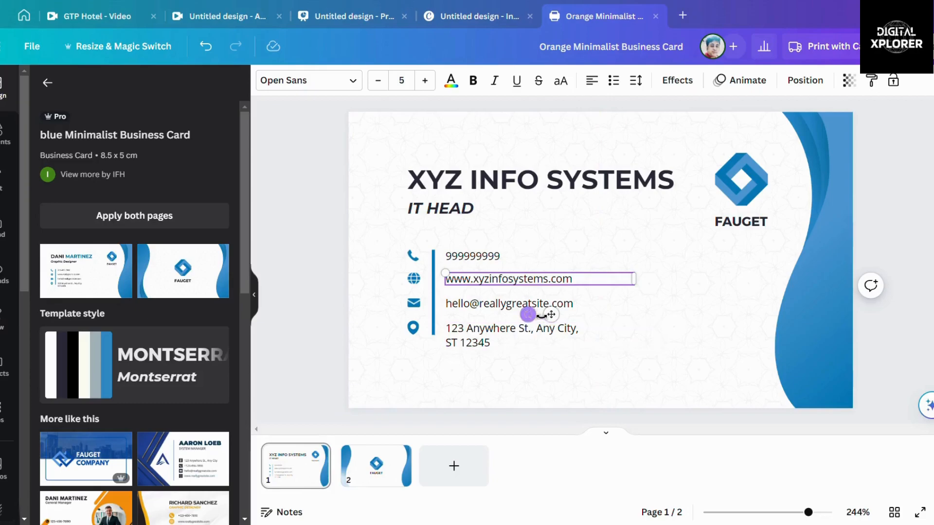
left_click(538, 307)
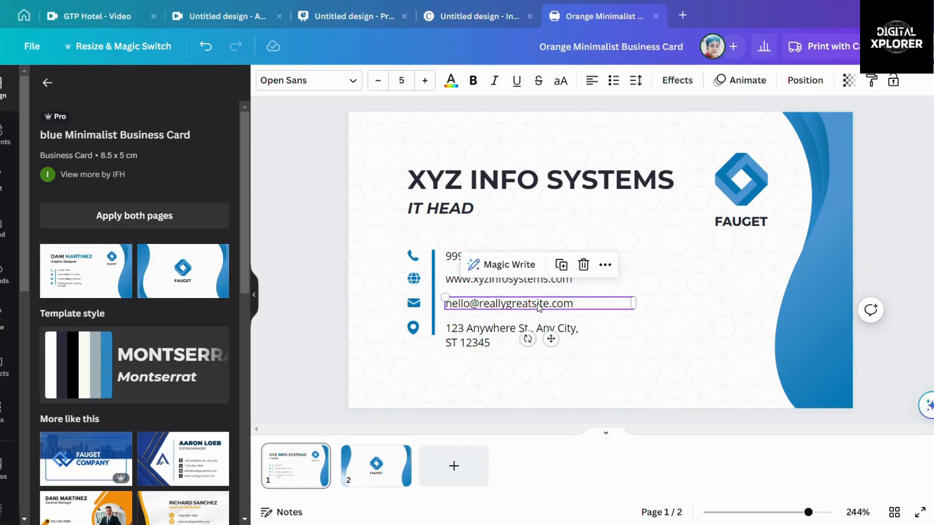
double_click(579, 306)
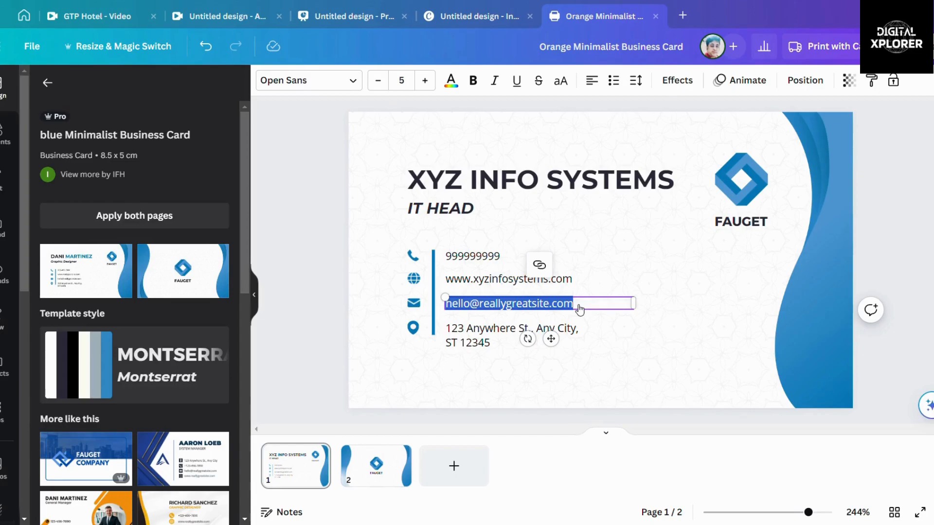
key("BackSpace")
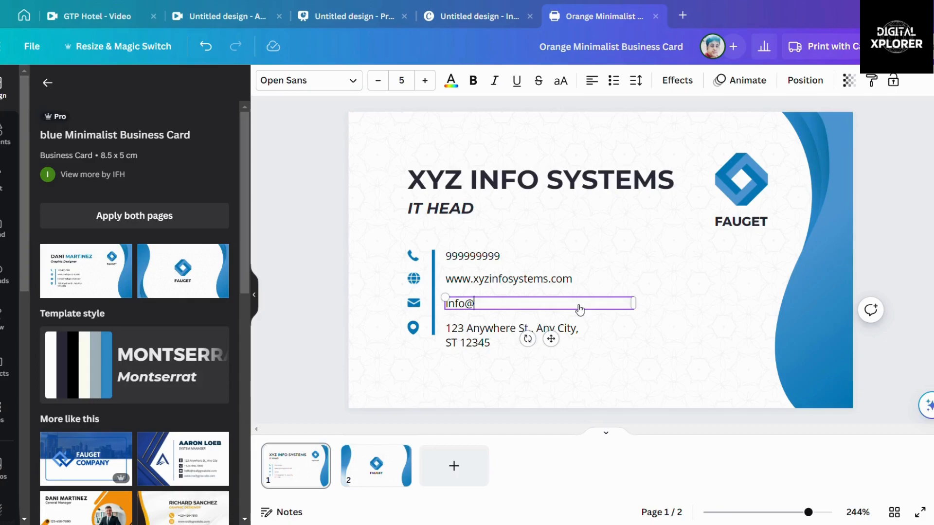
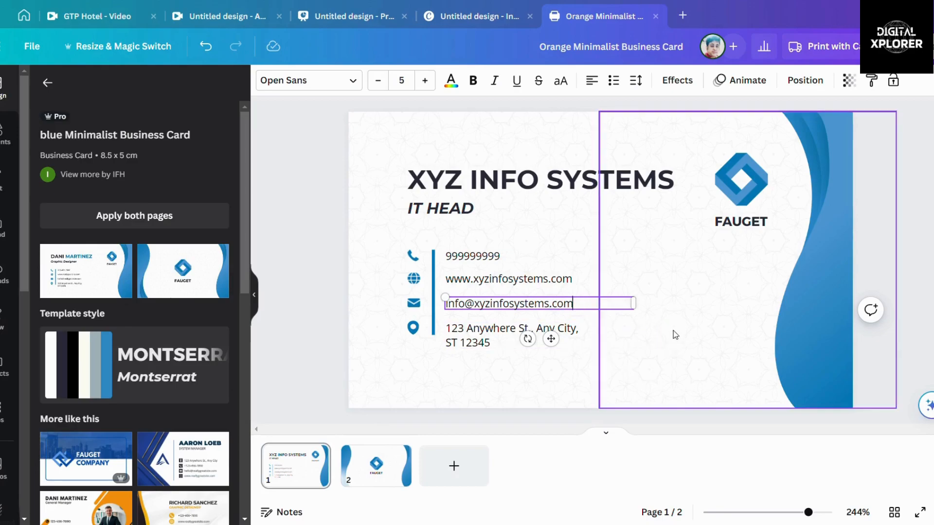
Step: Type the company's street address, city and PIN code into the address line
double_click(481, 333)
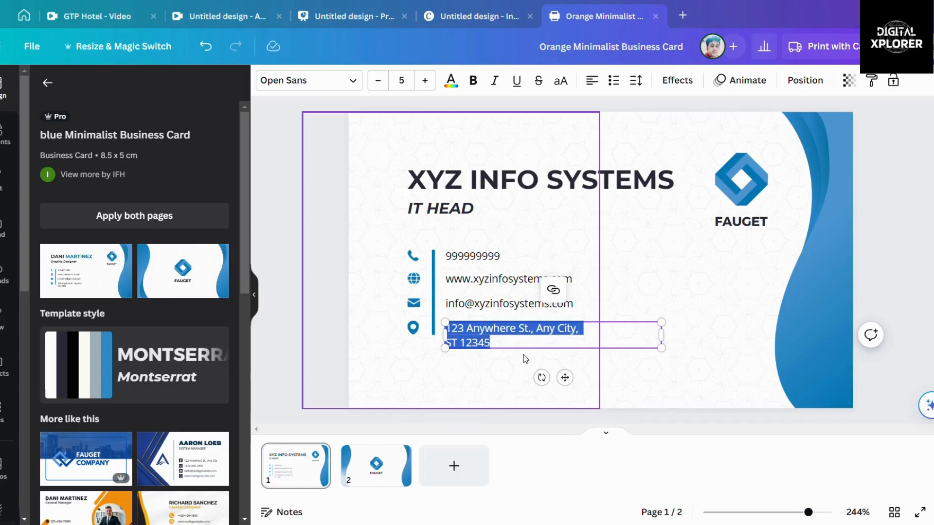
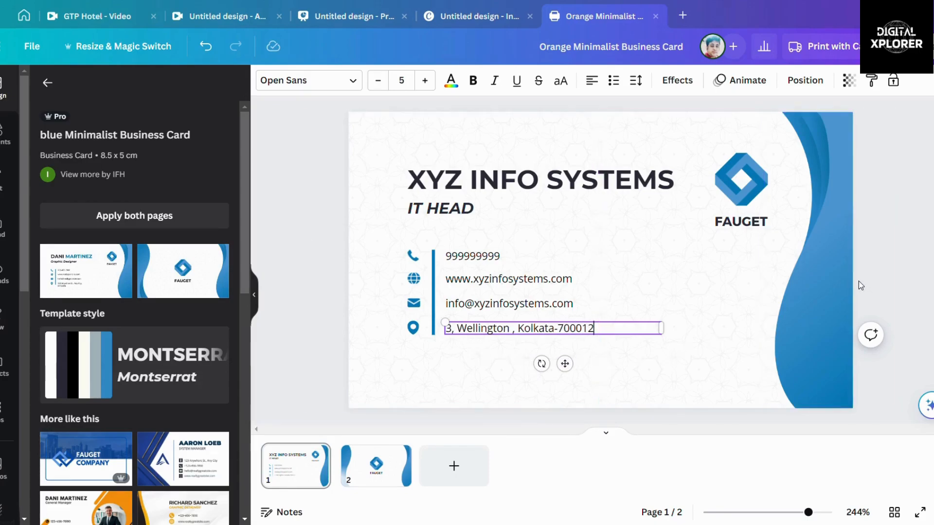
left_click(909, 319)
left_click(829, 304)
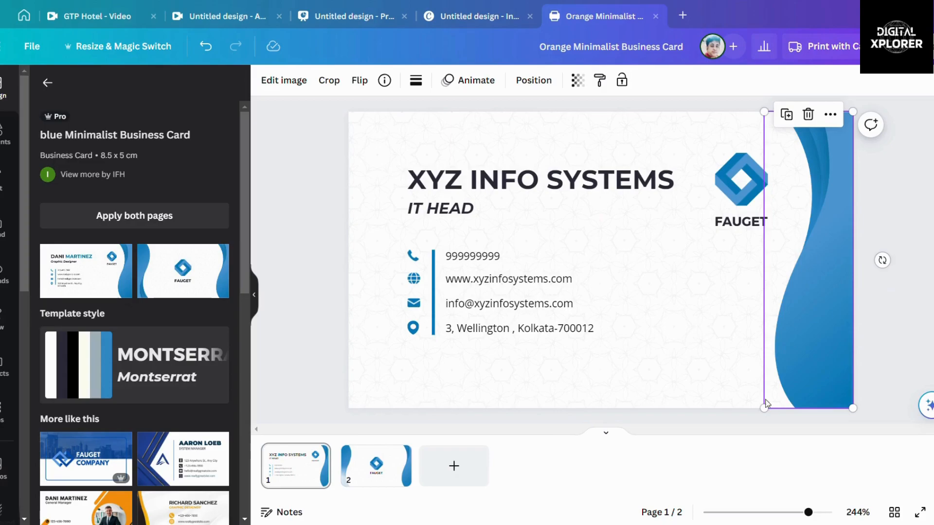
mouse_move(764, 409)
left_mouse_down()
mouse_move(694, 429)
mouse_move(735, 428)
mouse_move(766, 409)
mouse_move(760, 403)
left_mouse_up()
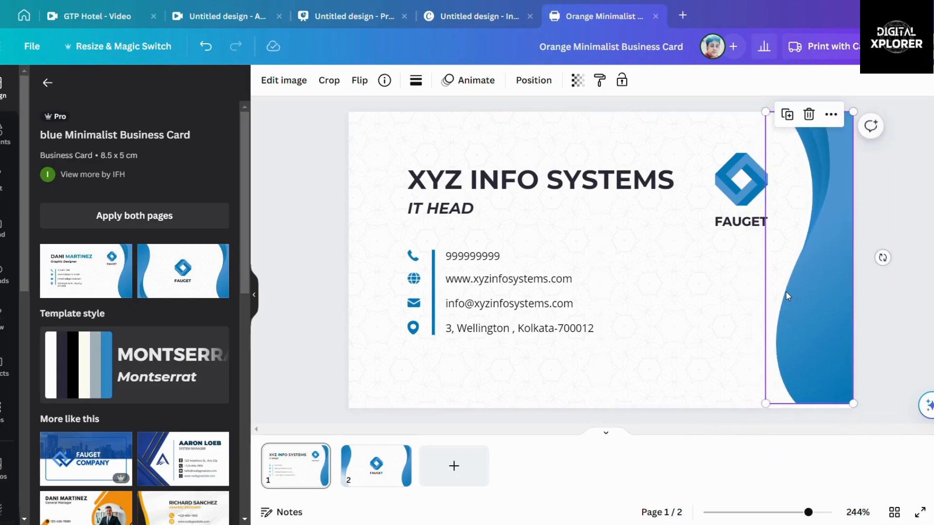
double_click(817, 291)
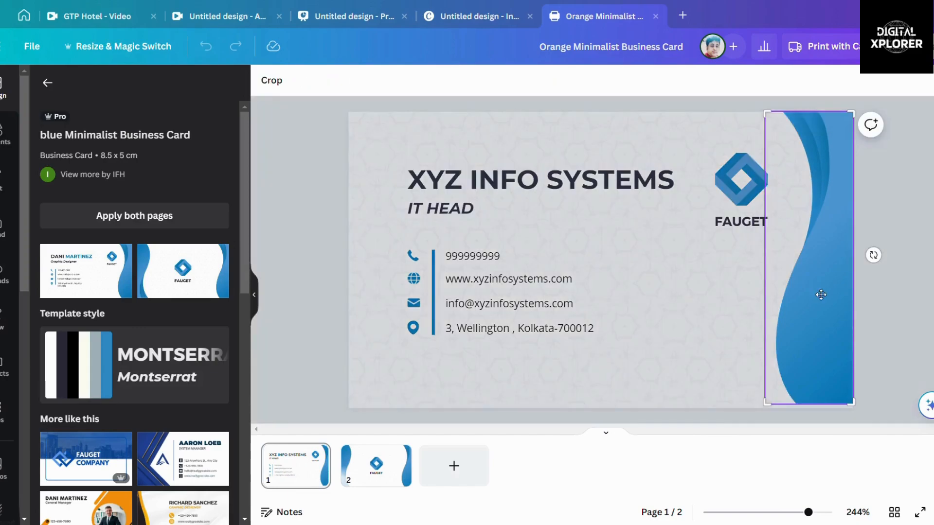
left_click(895, 287)
left_click(818, 299)
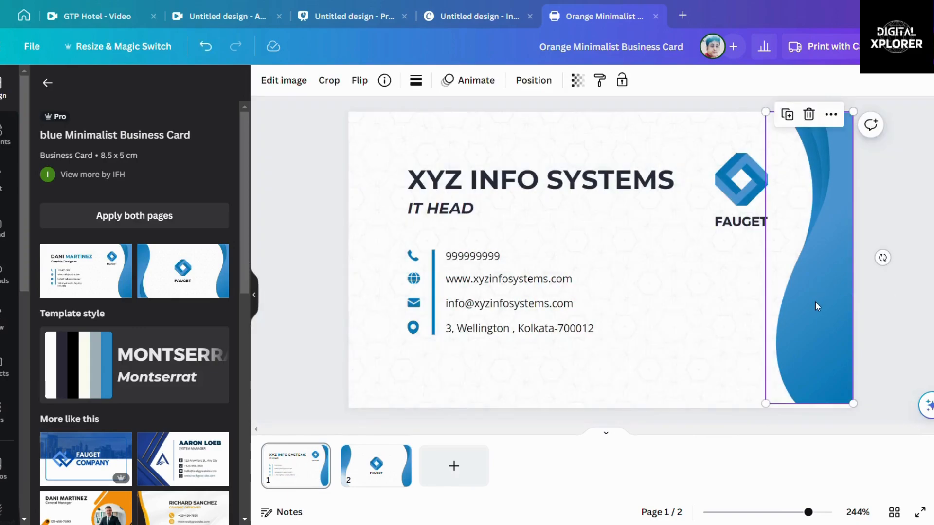
left_click(809, 115)
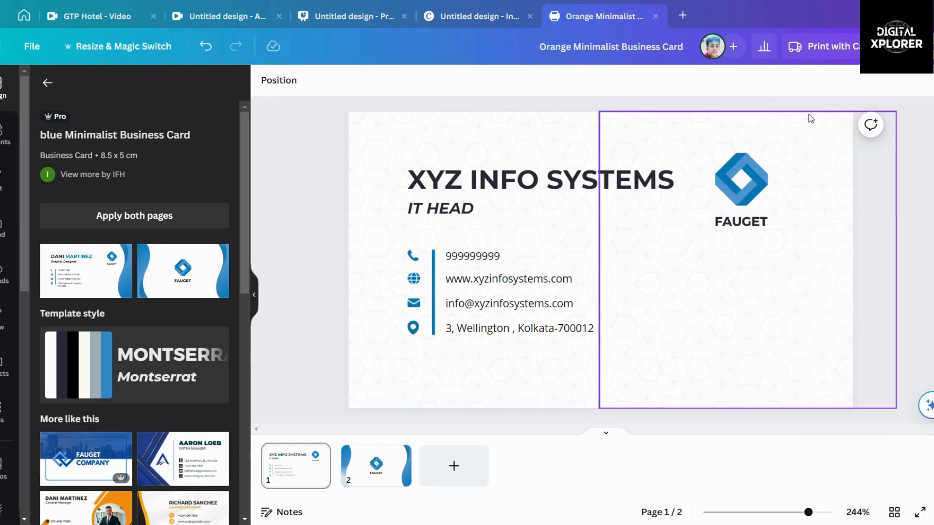
left_click(206, 46)
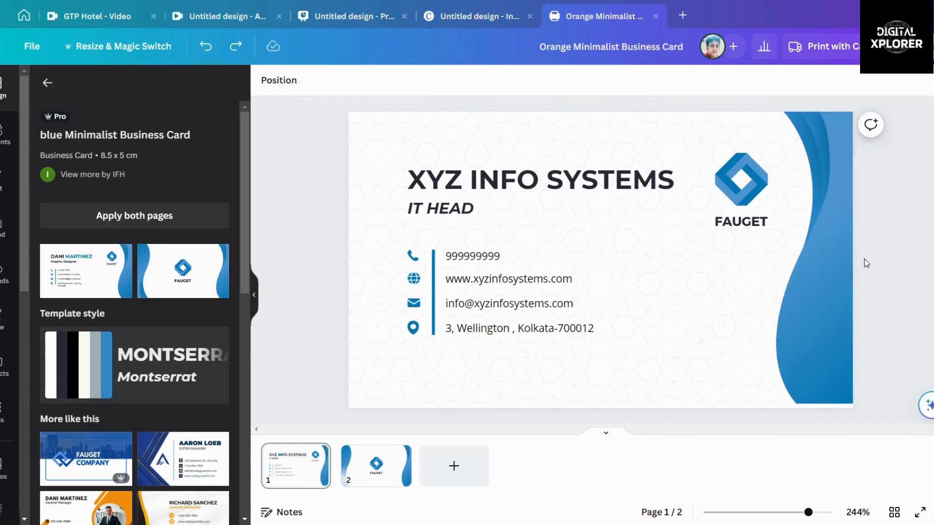
left_click(822, 246)
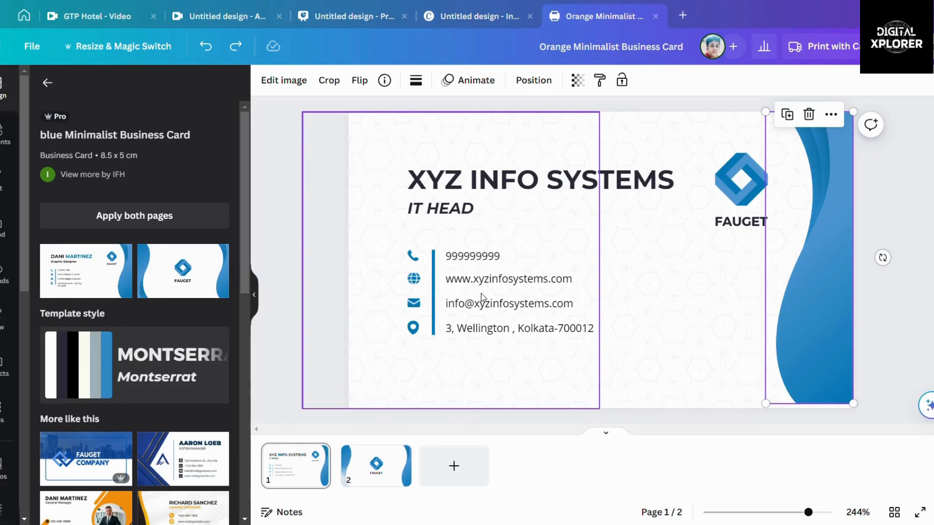
Step: Animate the XYZ INFO SYSTEMS title with Burst and the phone number line with Roll
left_click(917, 203)
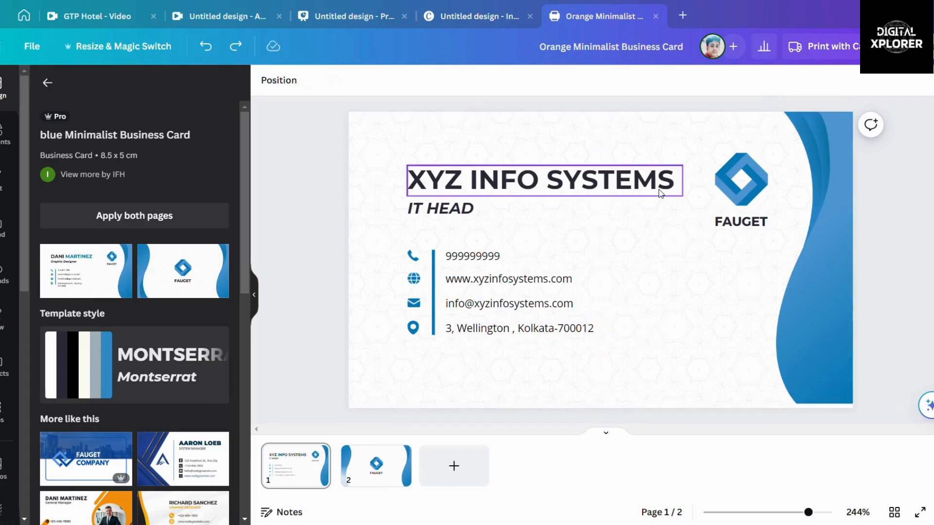
left_click(583, 189)
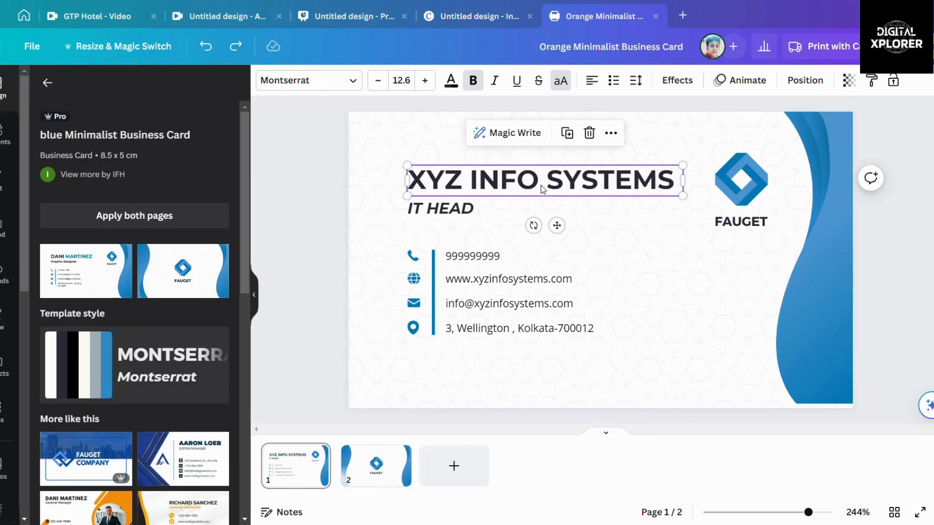
left_click(761, 87)
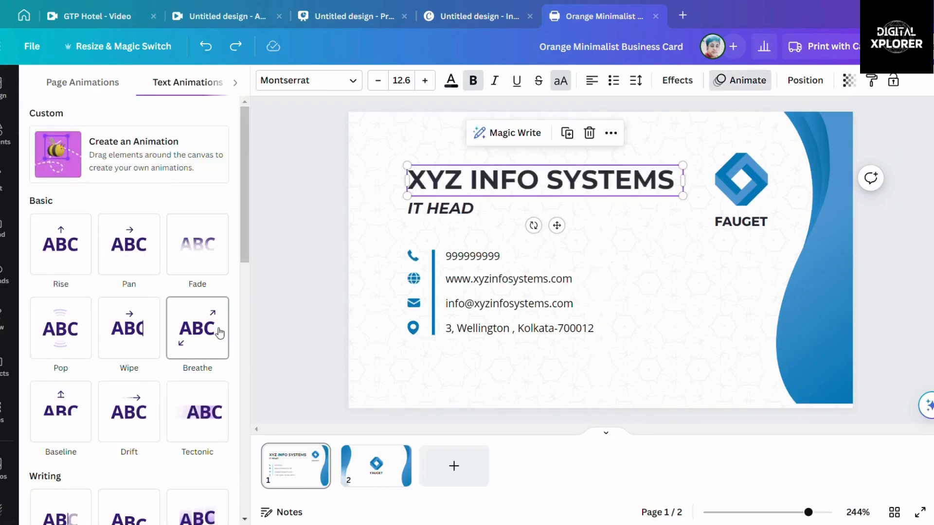
scroll(197, 311, "down", 3)
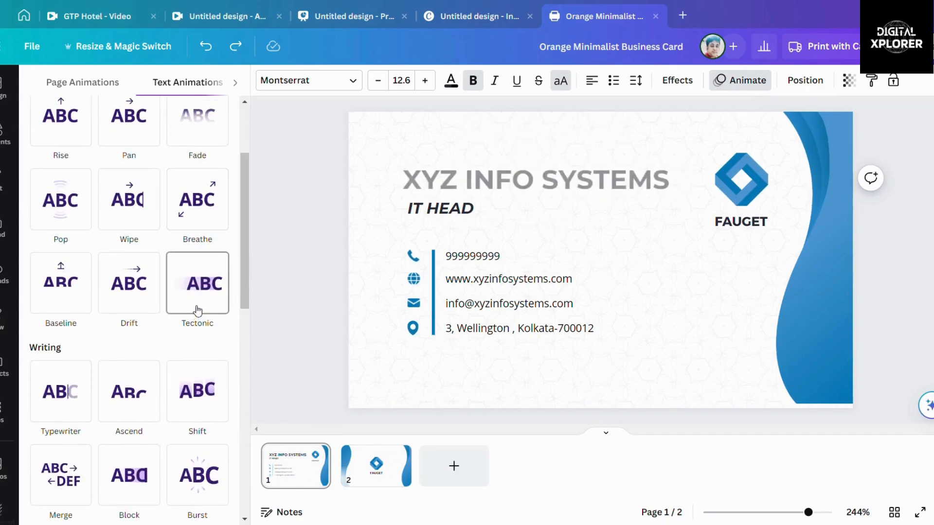
scroll(202, 414, "down", 2)
left_click(203, 440)
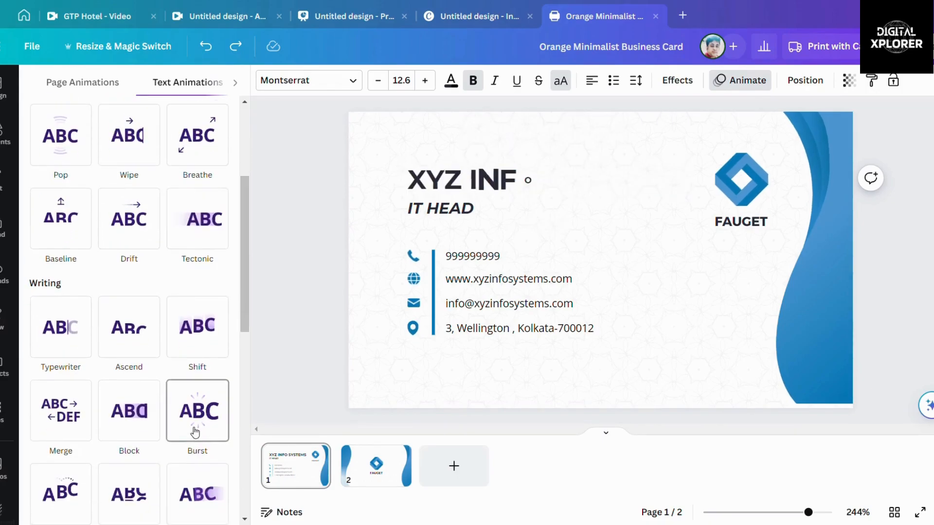
left_click(196, 430)
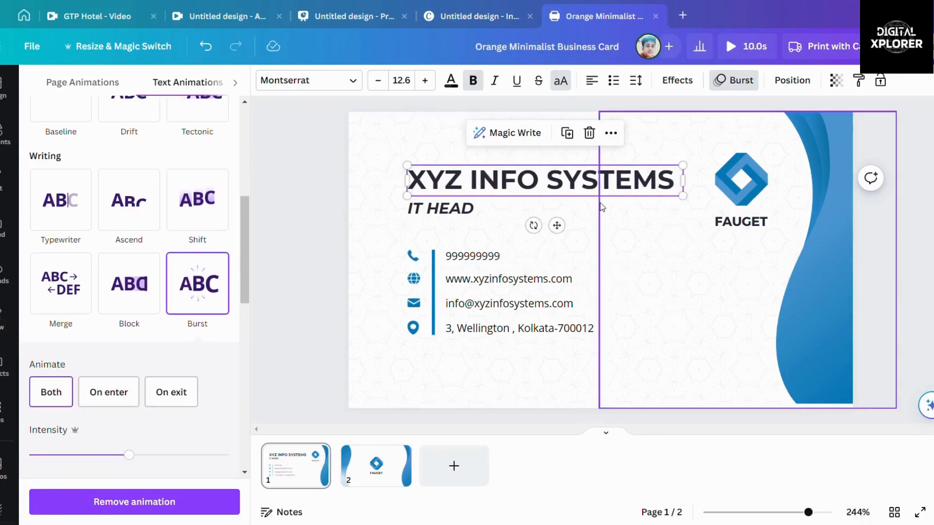
left_click(499, 261)
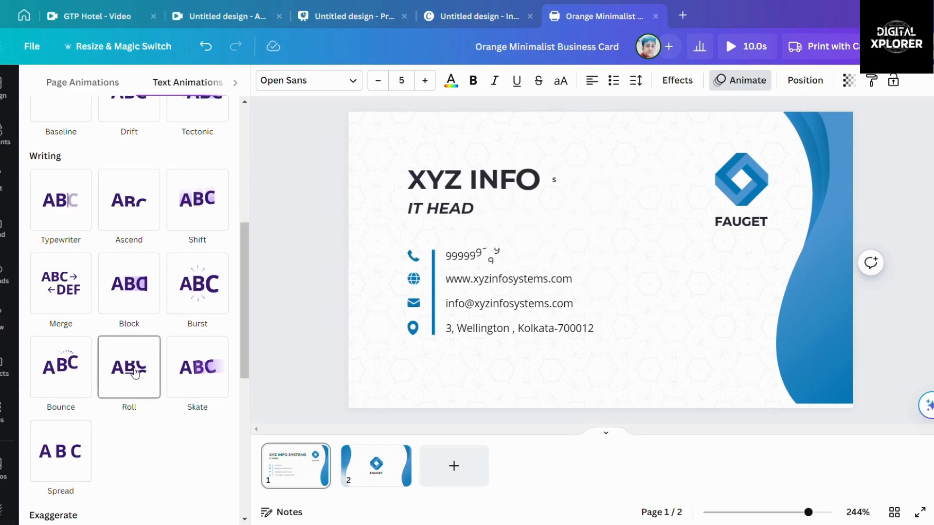
left_click(129, 373)
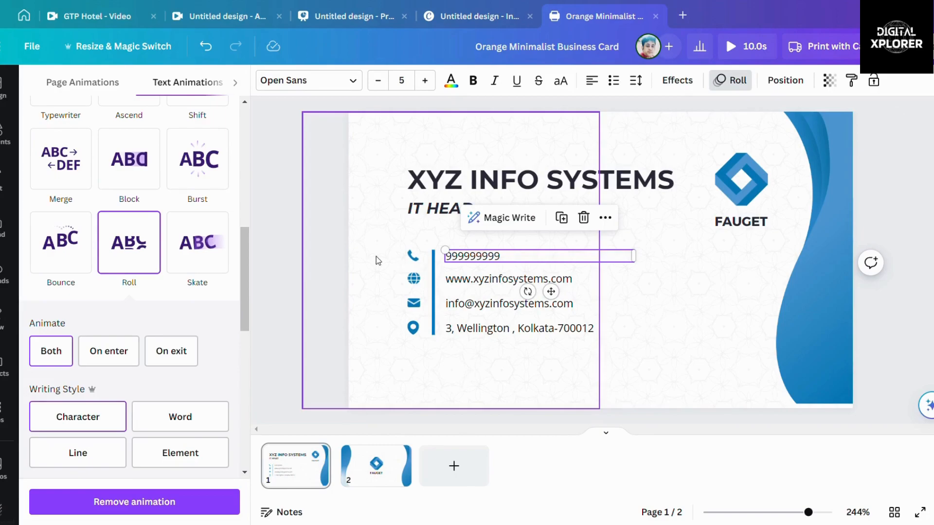
Step: Close the Animate panel and switch from the front card to the FAUGET back on page 2
left_click(282, 296)
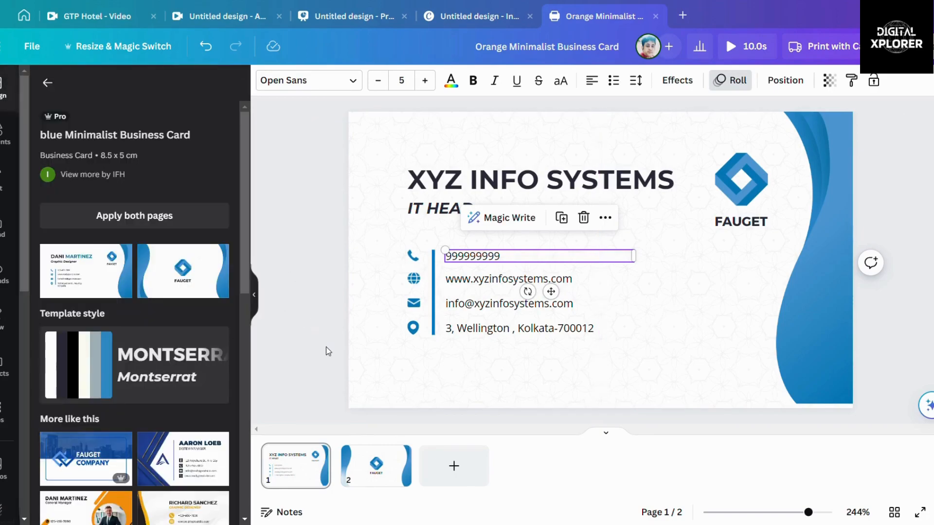
left_click(298, 466)
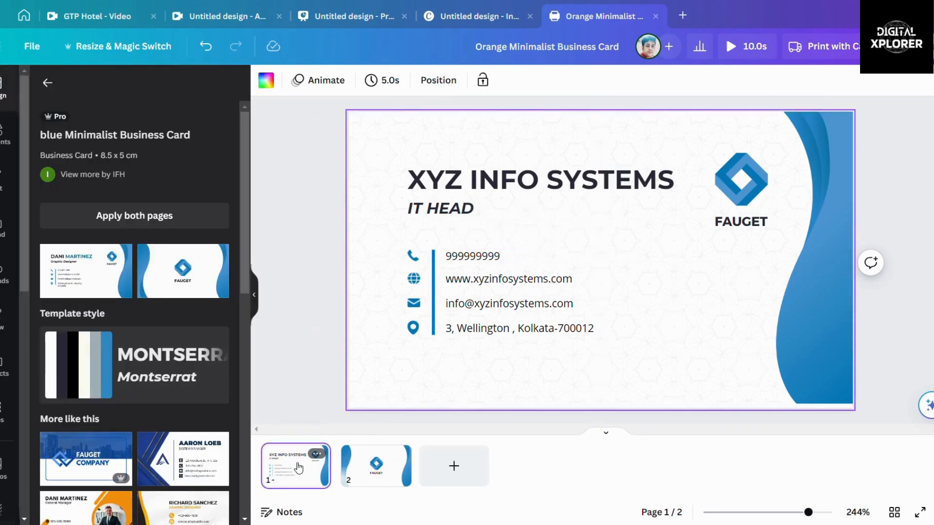
left_click(278, 308)
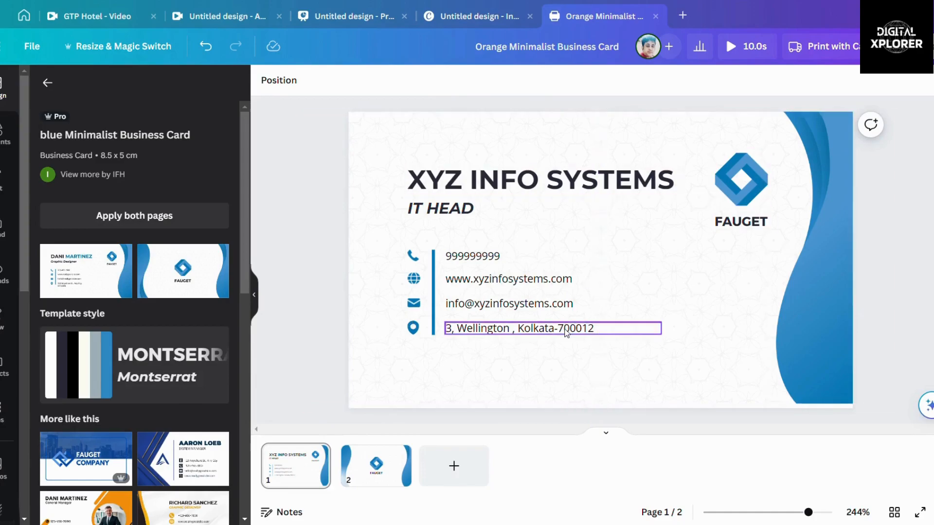
left_click(380, 471)
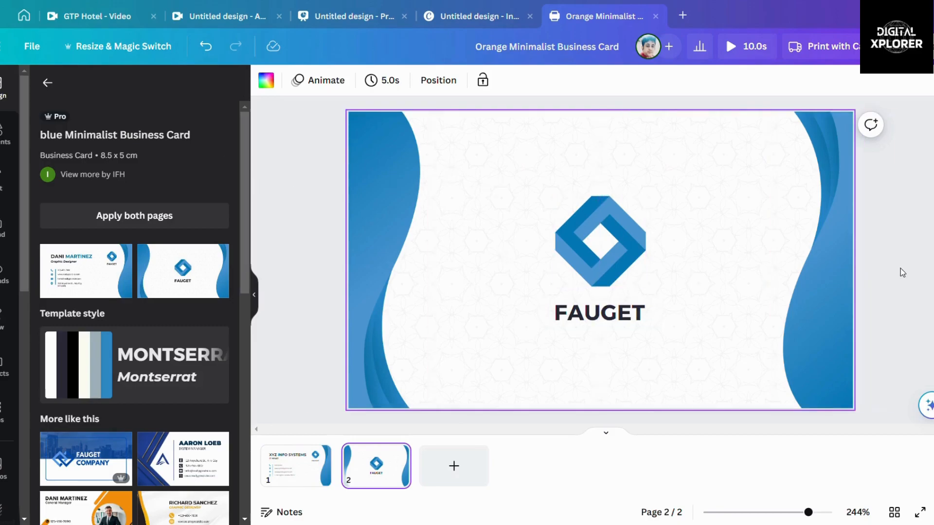
Step: Download all pages as an MP4 video at 834 × 490 px quality
left_click(911, 47)
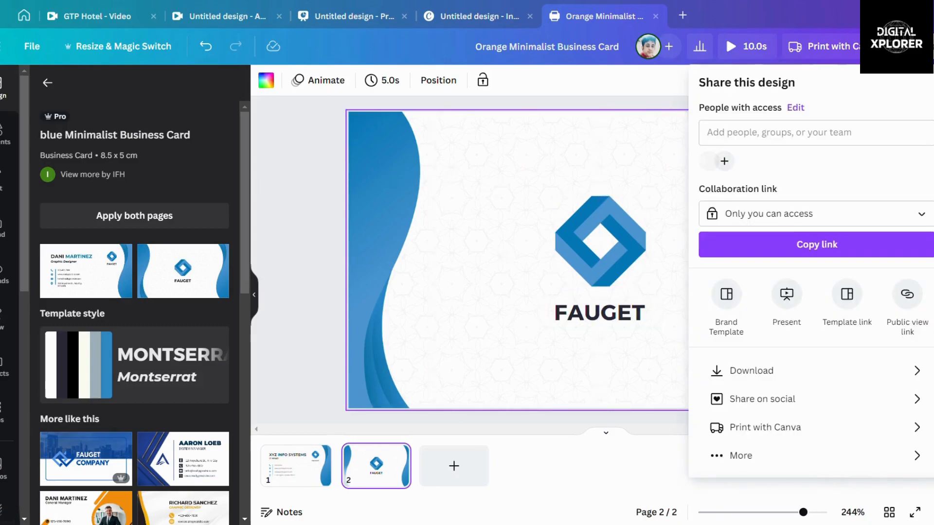
left_click(781, 377)
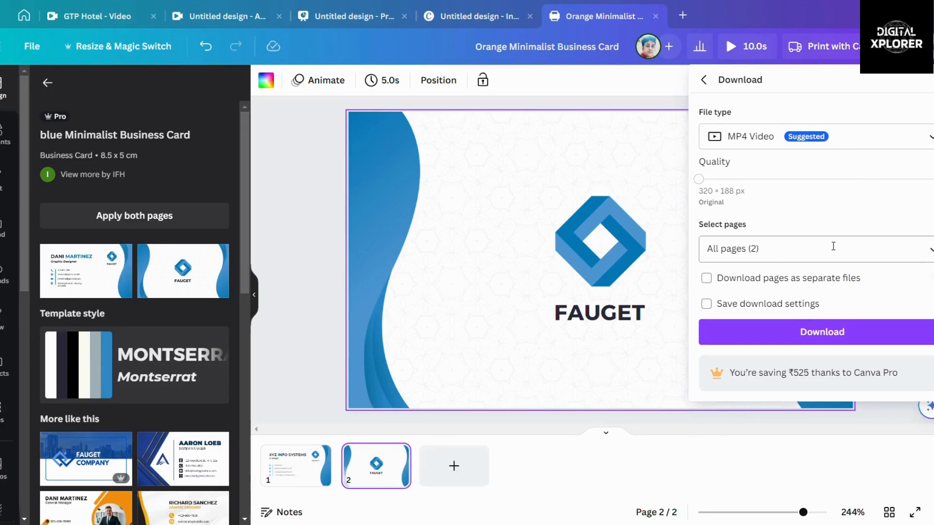
left_click(930, 250)
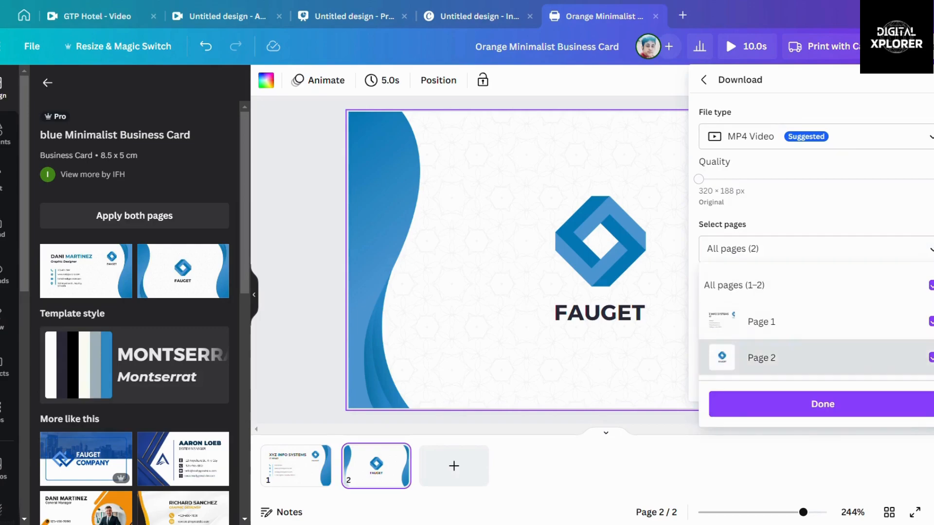
left_click(931, 359)
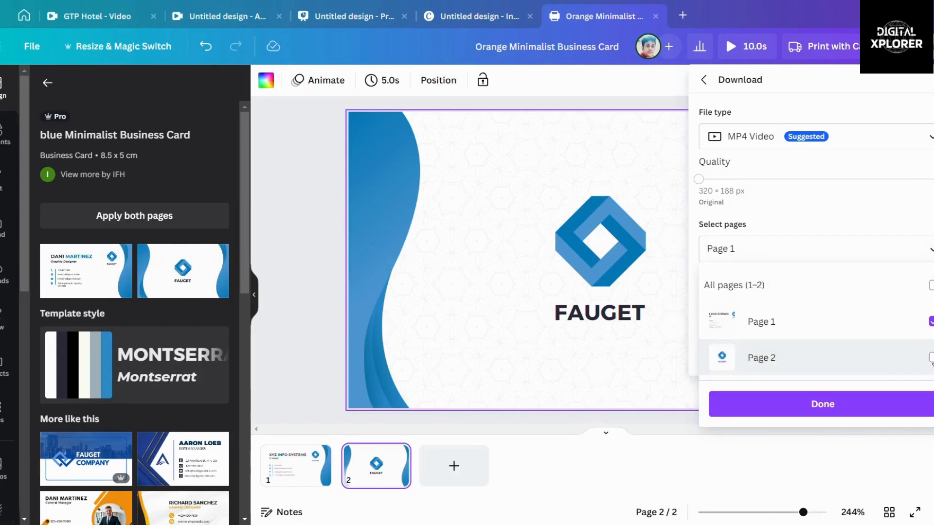
left_click(931, 359)
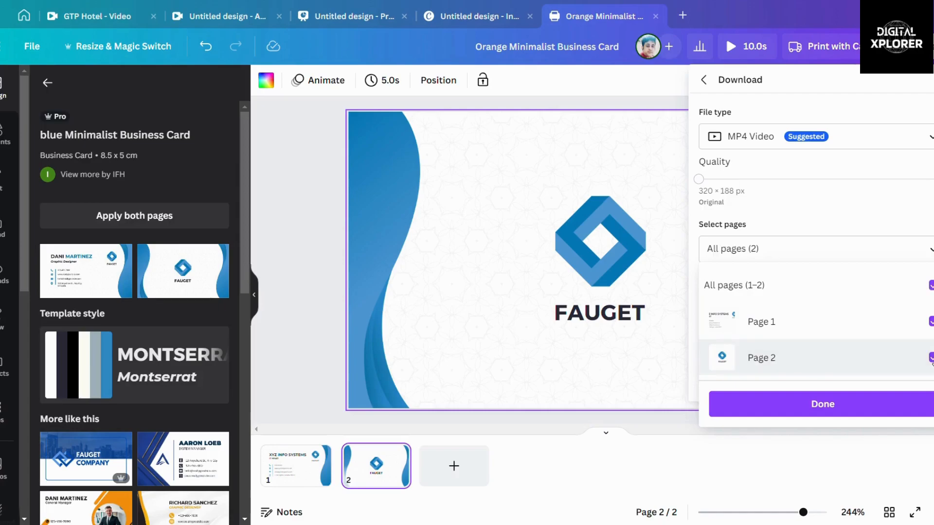
left_click(704, 183)
left_click(757, 179)
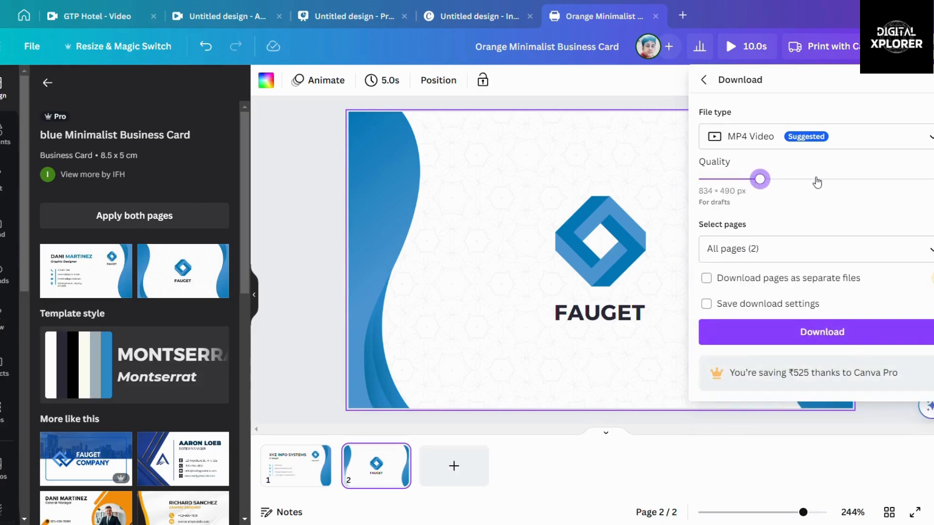
left_click(820, 179)
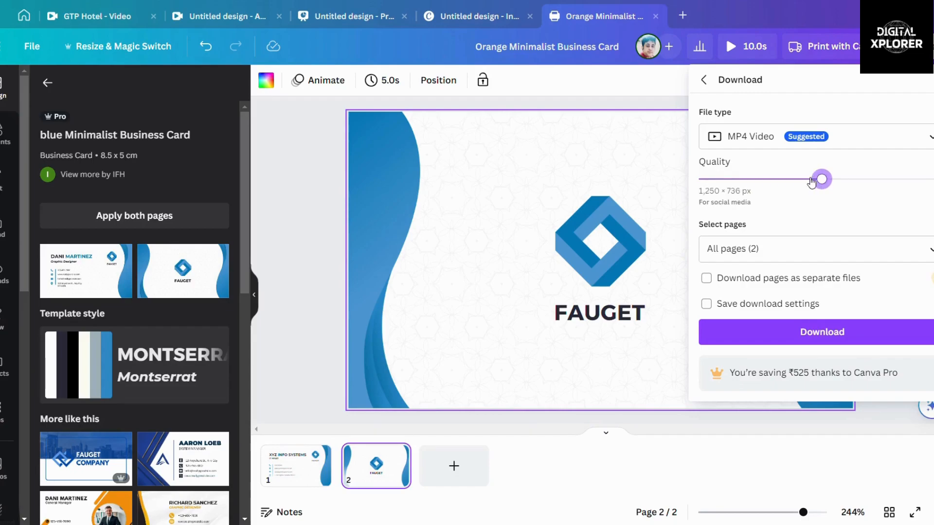
left_click(760, 179)
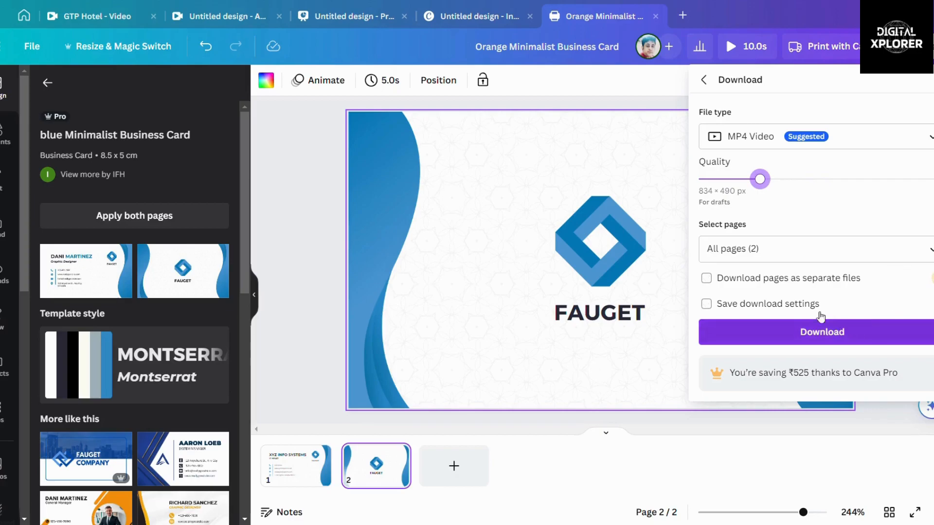
left_click(819, 338)
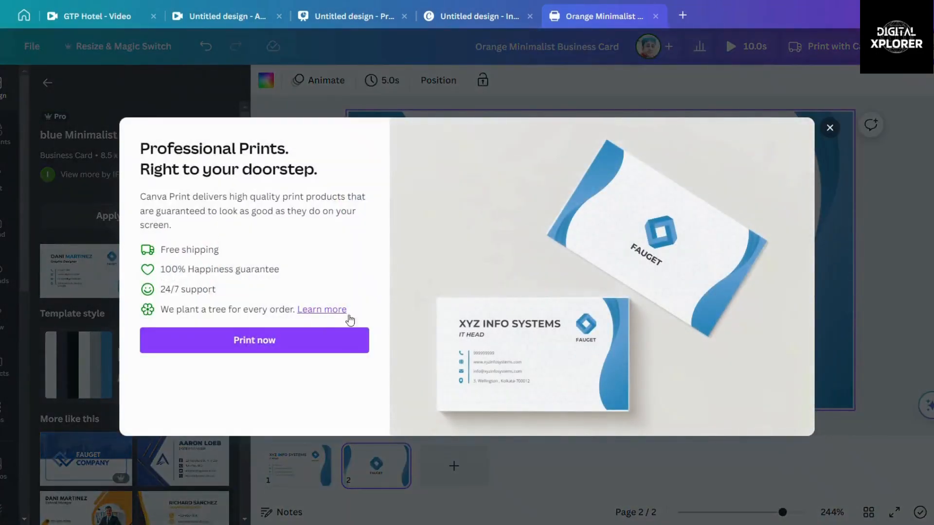
Step: Close the Professional Prints offer that appears after the download
left_click(830, 128)
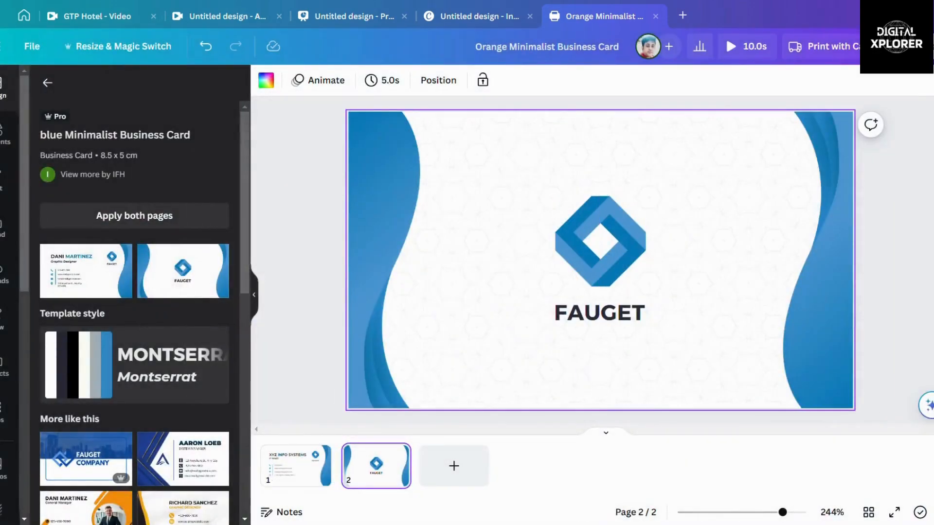